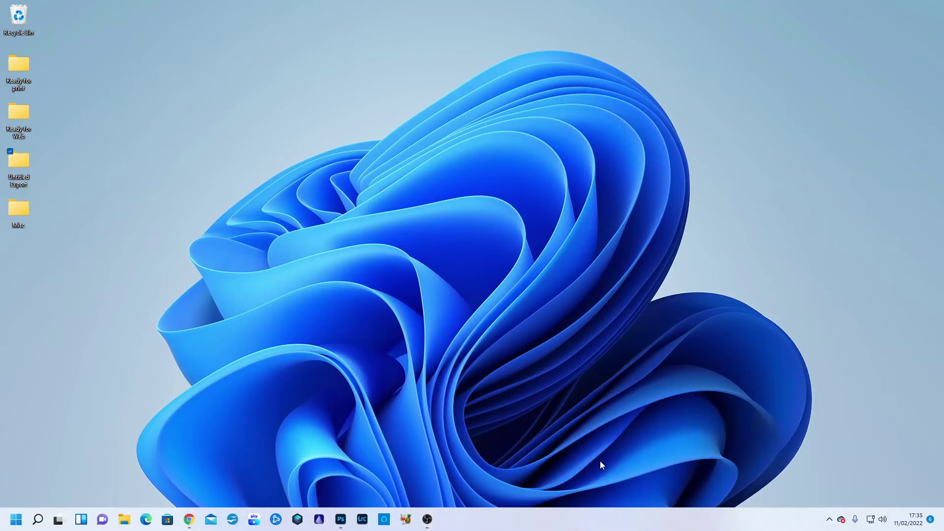
Switch to Photoshop and create a new 1920 x 1200 pixel RGB document at 300 pixels/inch with a black background.
{"action": "left_click", "coordinate": [341, 522]}
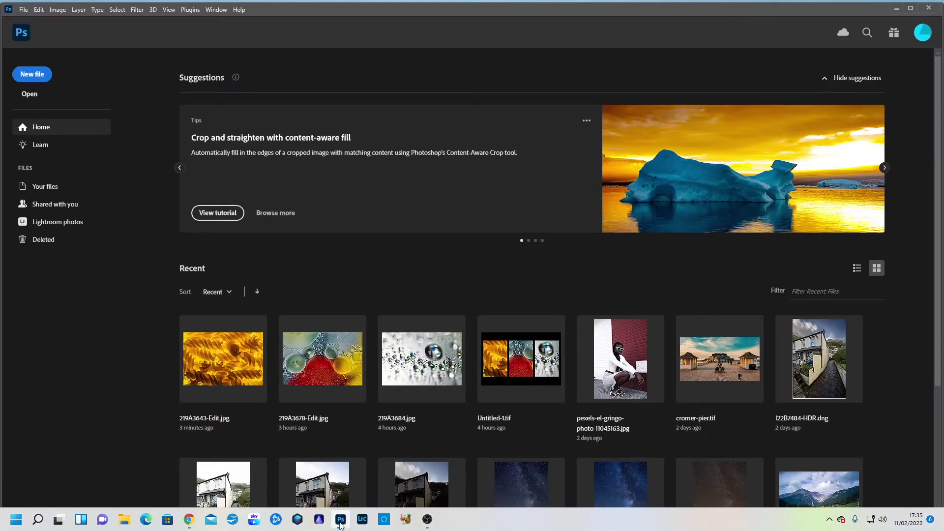
{"action": "left_click", "coordinate": [36, 75]}
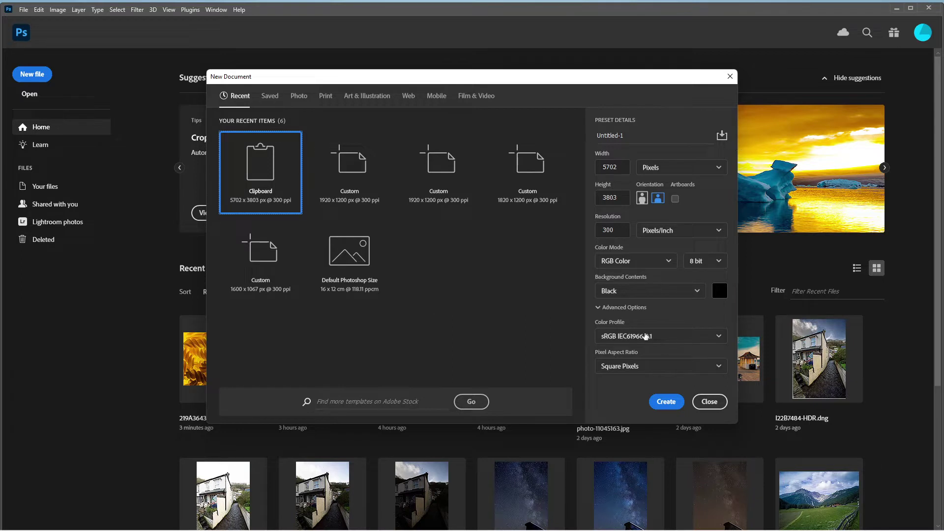
{"action": "left_click", "coordinate": [625, 167]}
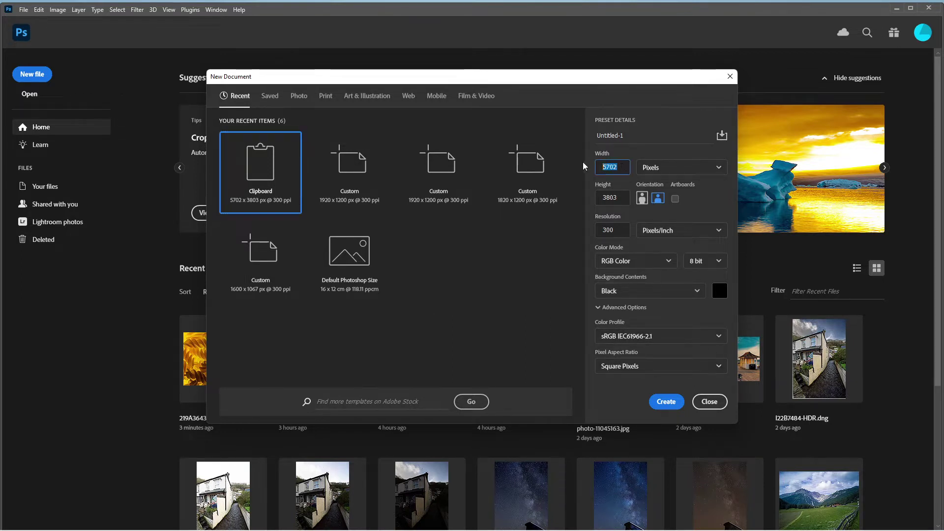
{"action": "type", "text": "1920"}
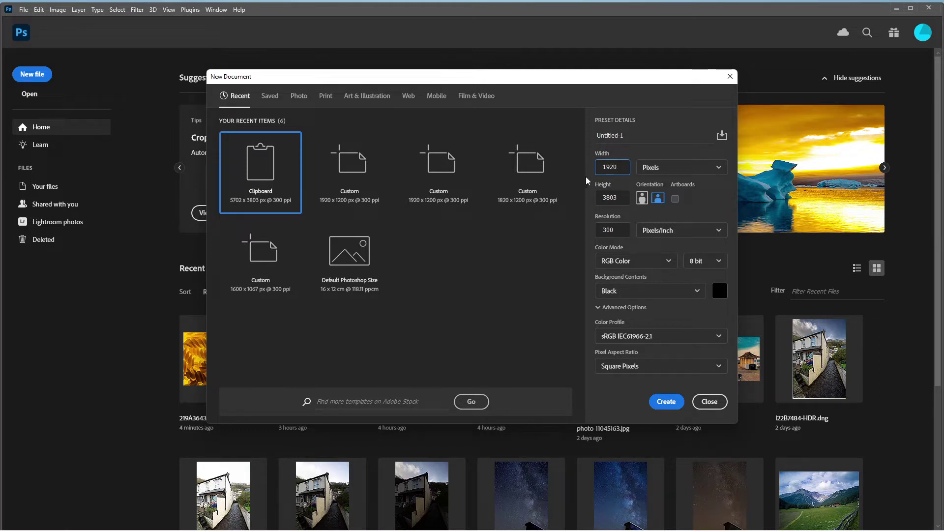
{"action": "key", "text": "Tab"}
{"action": "type", "text": "12"}
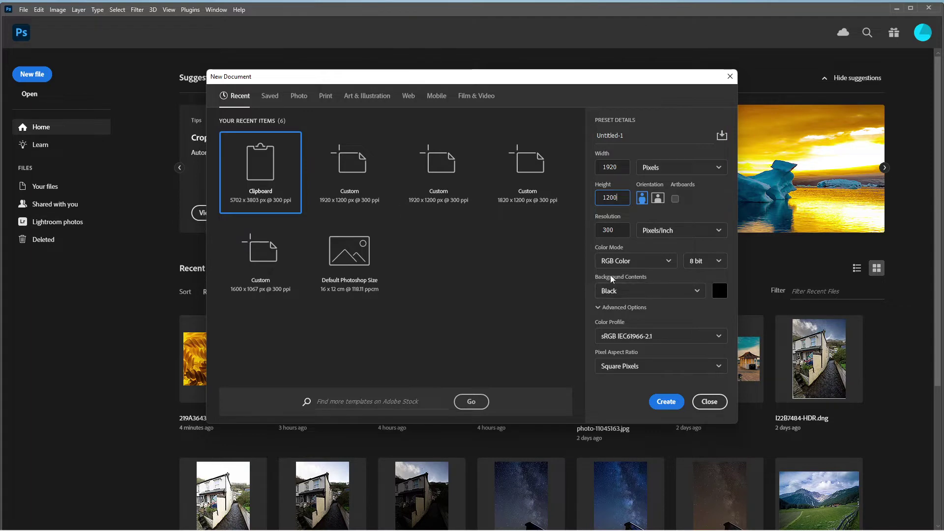
{"action": "left_click", "coordinate": [667, 401]}
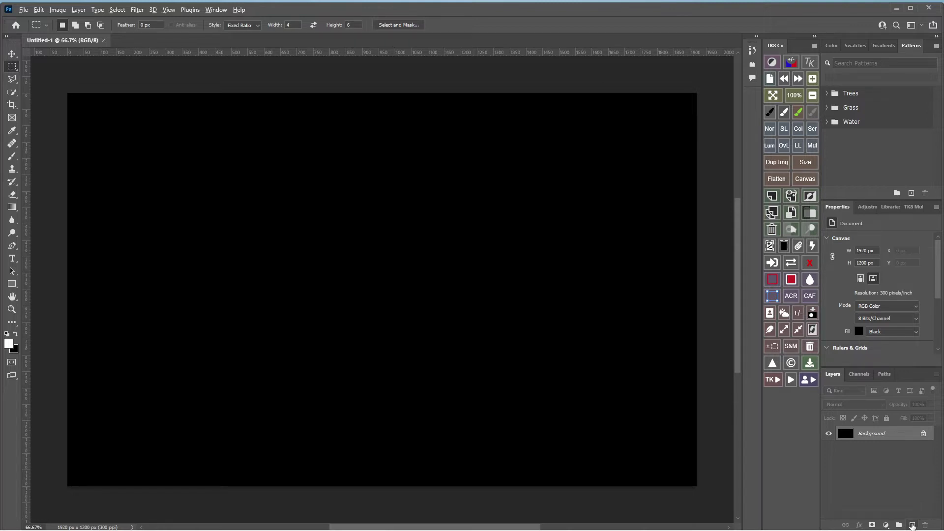
Add a new empty layer named "Left" above the black background.
{"action": "left_click", "coordinate": [912, 525], "text": "alt"}
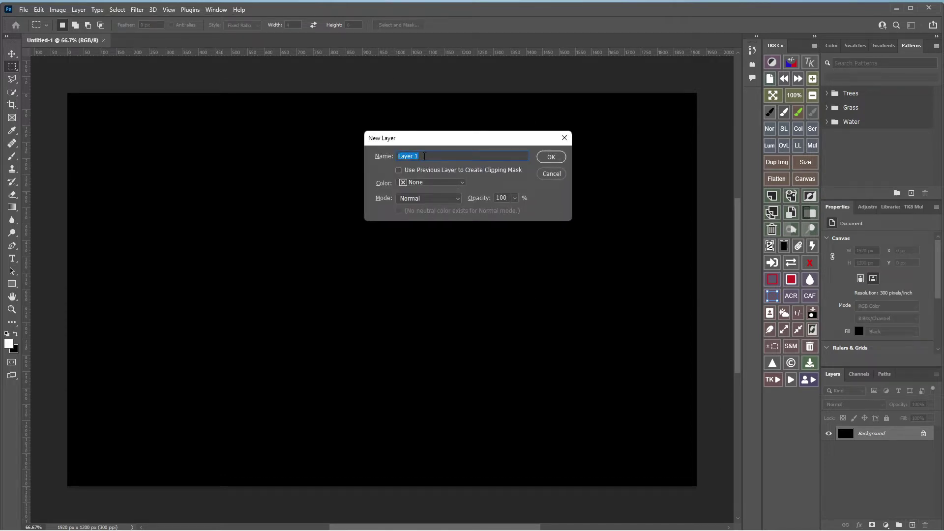
{"action": "type", "text": "Left"}
{"action": "left_click", "coordinate": [551, 156]}
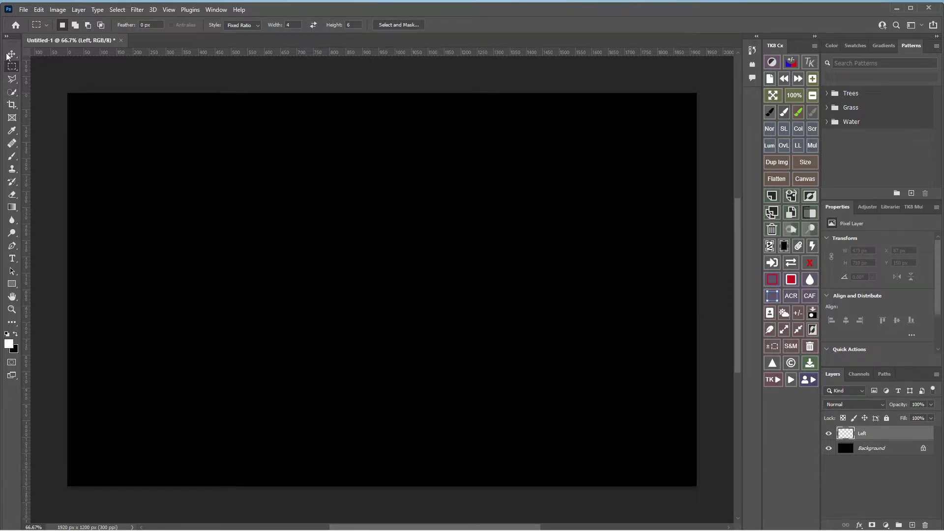
Draw a rectangular marquee with a fixed 4:6 ratio, about 531 x 797 px, vertically centred near the canvas's left edge.
{"action": "left_click", "coordinate": [11, 68]}
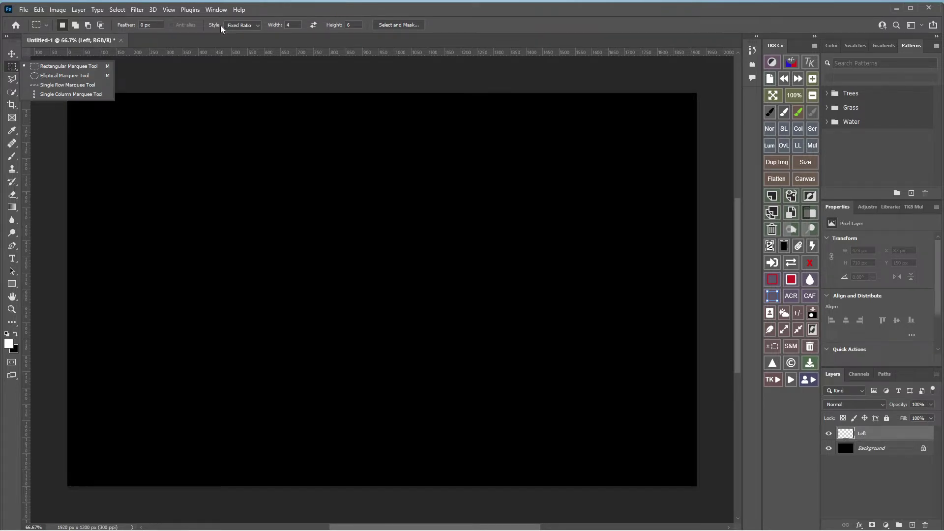
{"action": "left_click", "coordinate": [253, 26]}
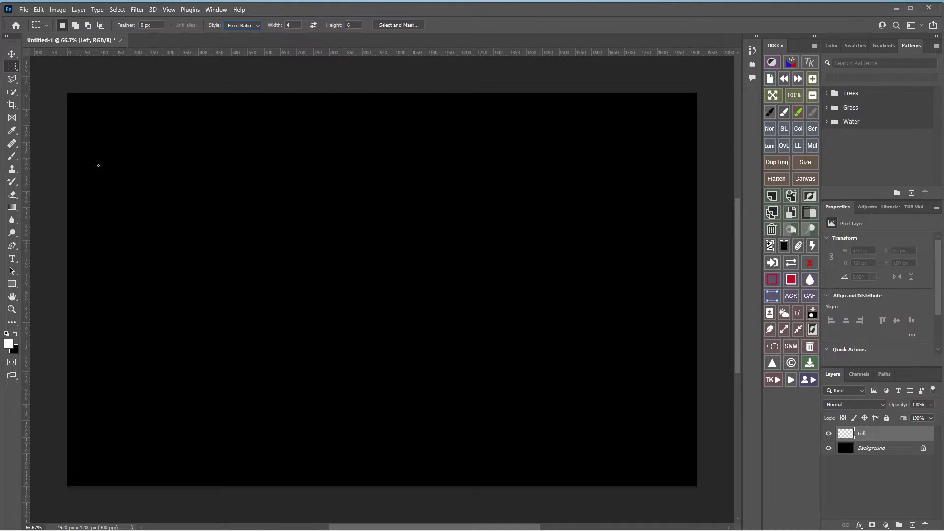
{"action": "left_click_drag", "start_coordinate": [96, 159], "coordinate": [269, 471]}
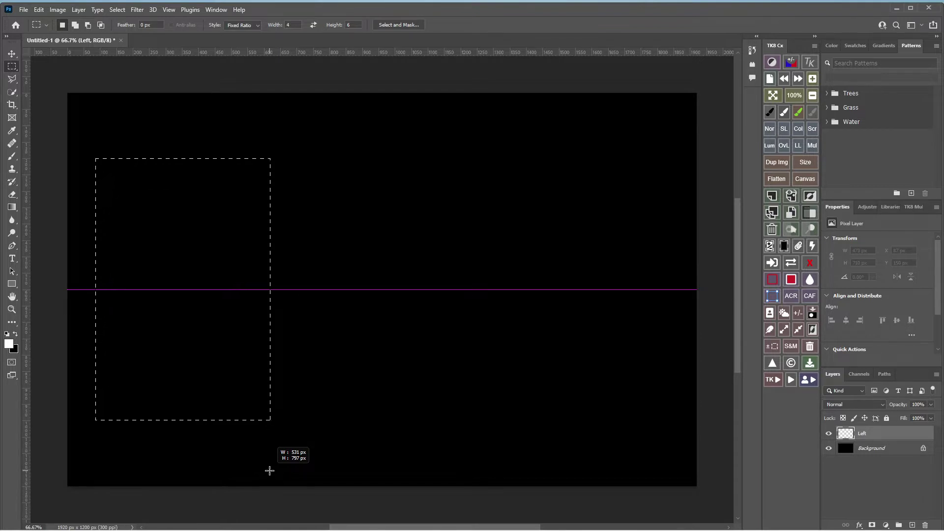
{"action": "left_click_drag", "start_coordinate": [270, 471], "coordinate": [270, 470]}
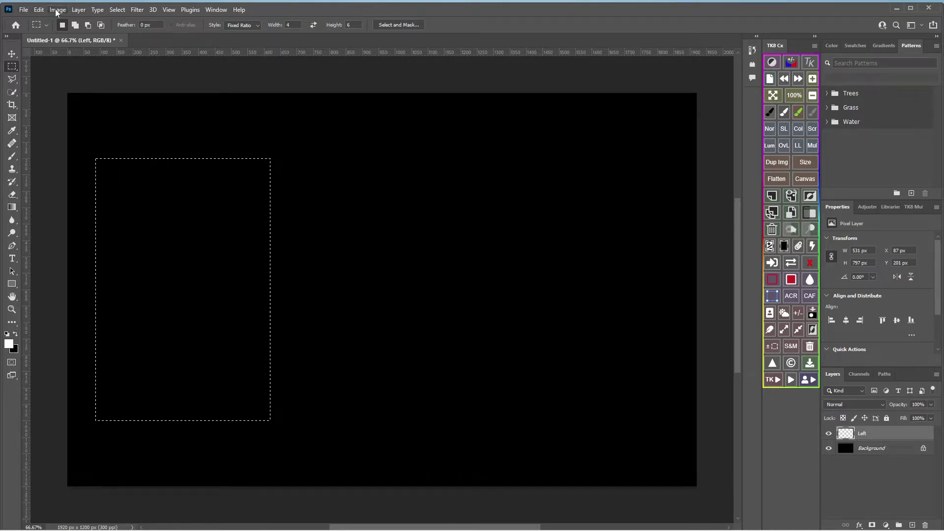
Fill the rectangular selection on the Left layer with 50% Gray at 100% opacity and clear the selection.
{"action": "left_click", "coordinate": [38, 10]}
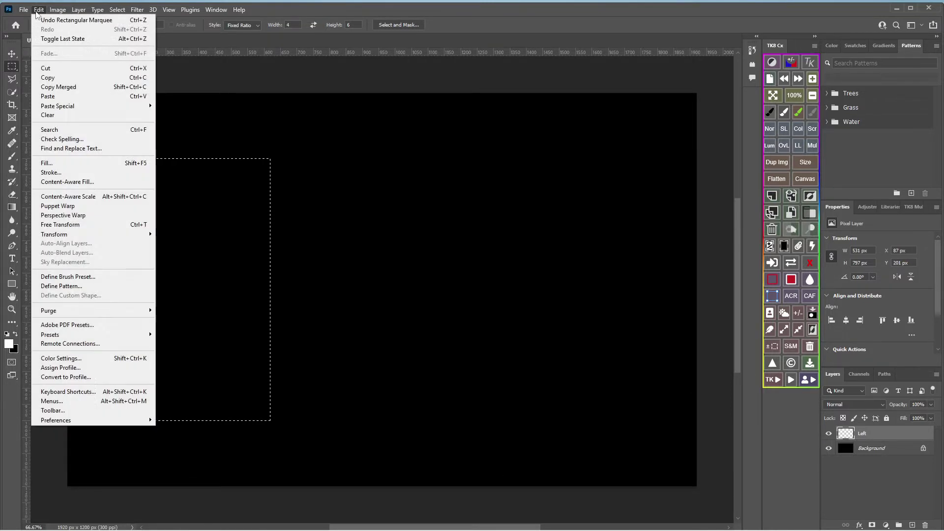
{"action": "left_click", "coordinate": [74, 162]}
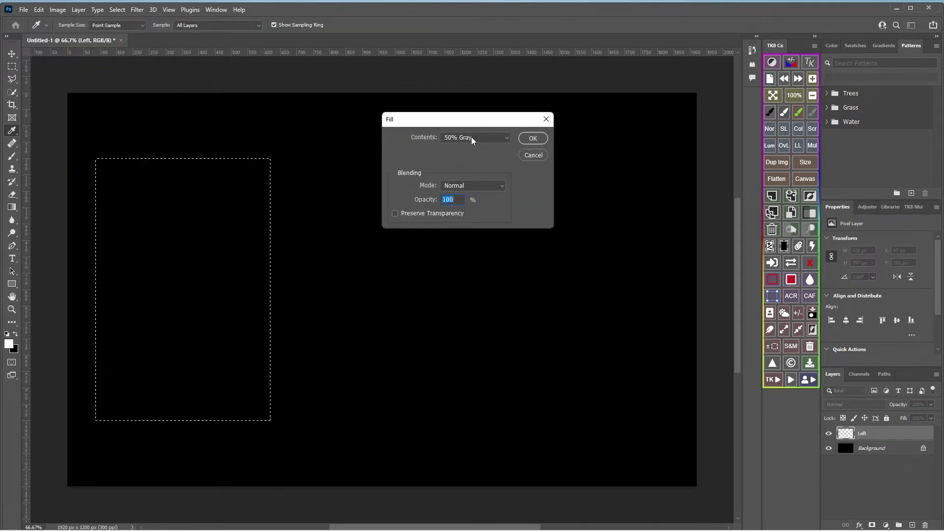
{"action": "left_click", "coordinate": [541, 140]}
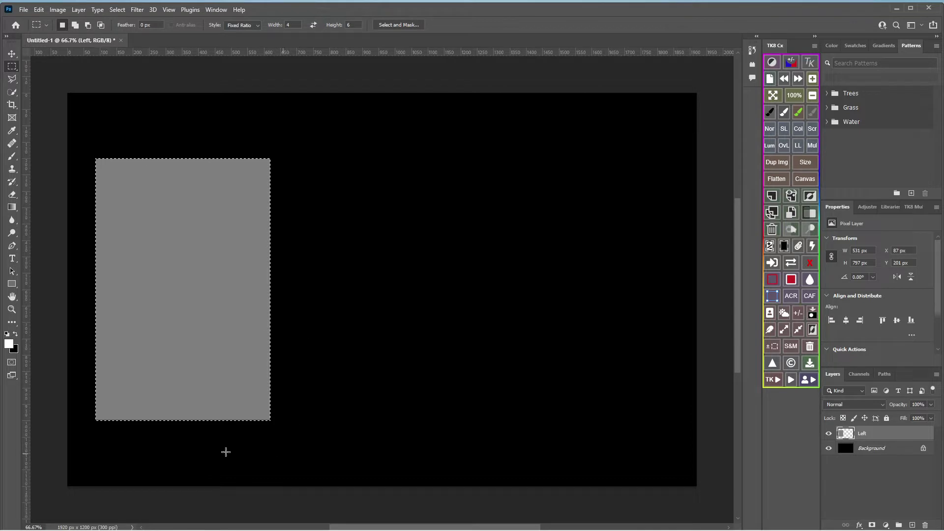
{"action": "key", "text": "ctrl+d"}
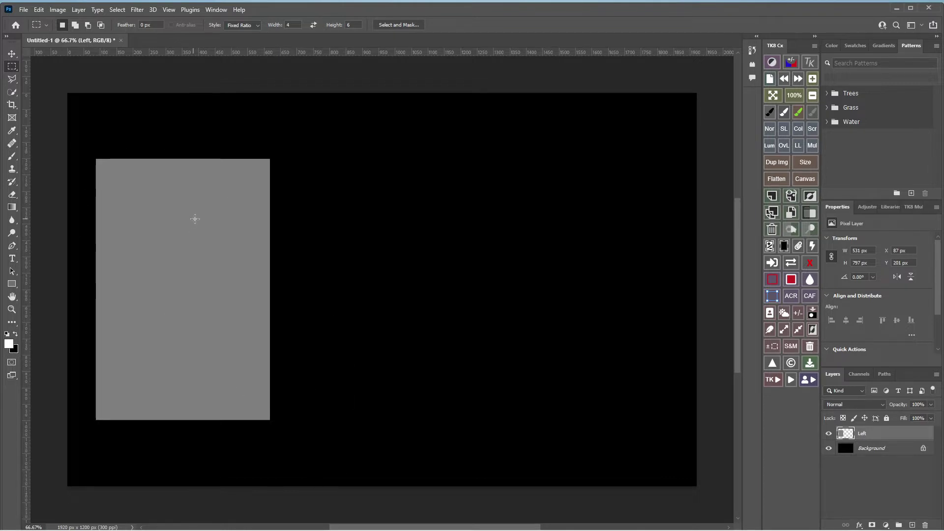
Add a Stroke layer style to the Left layer, white, positioned inside, at 100% opacity.
{"action": "left_click", "coordinate": [42, 10]}
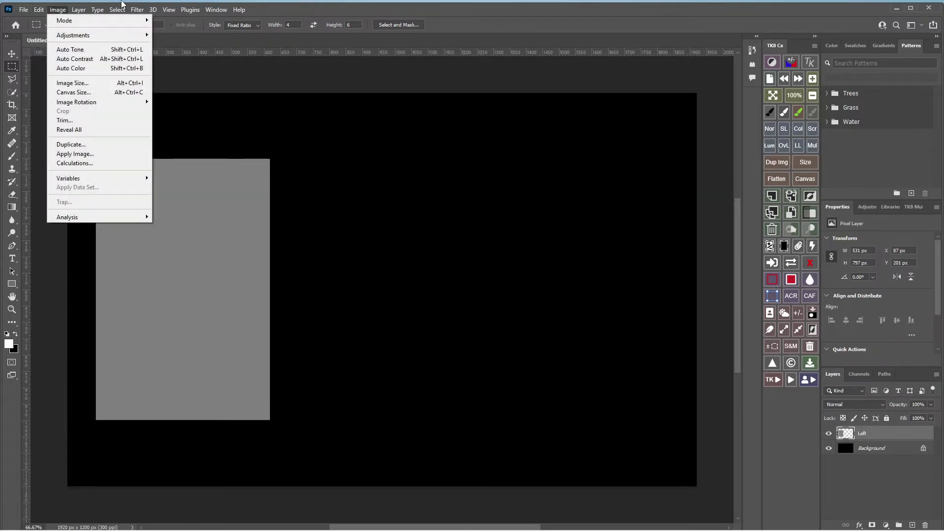
{"action": "mouse_move", "coordinate": [239, 10]}
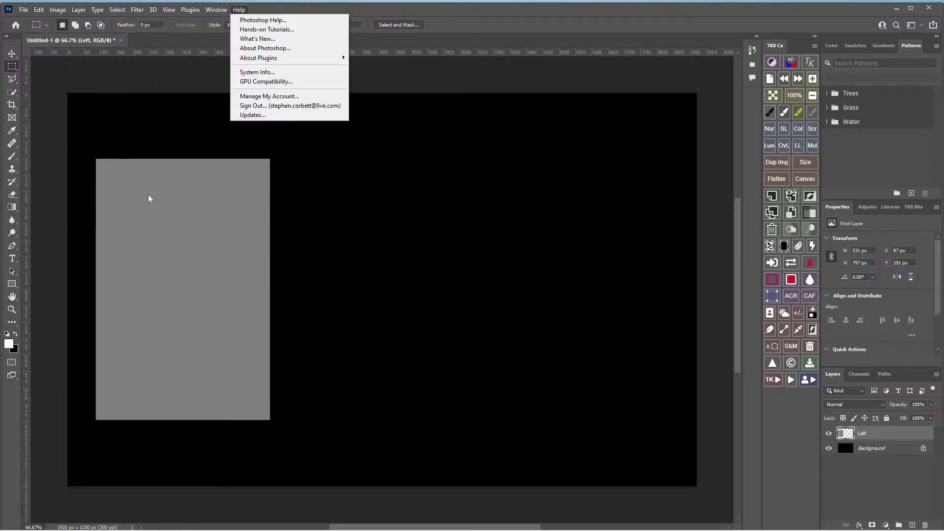
{"action": "mouse_move", "coordinate": [77, 10]}
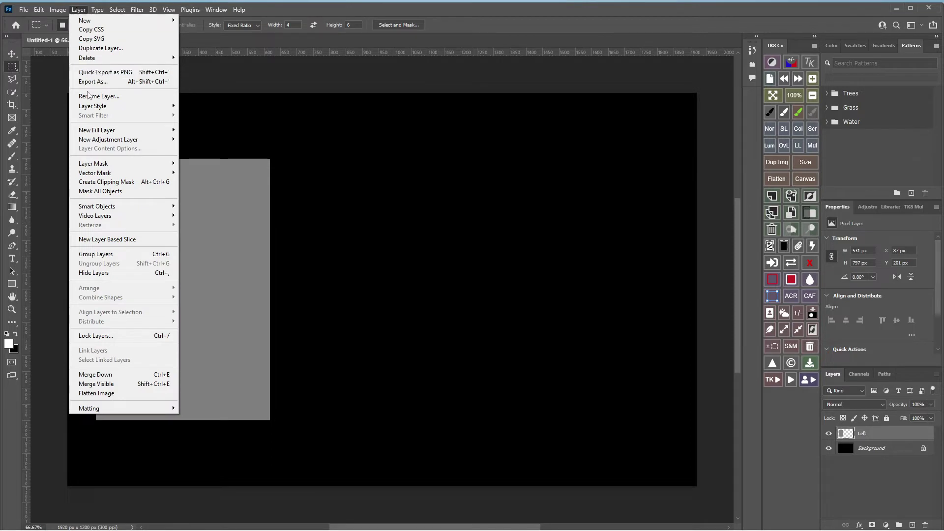
{"action": "mouse_move", "coordinate": [95, 107]}
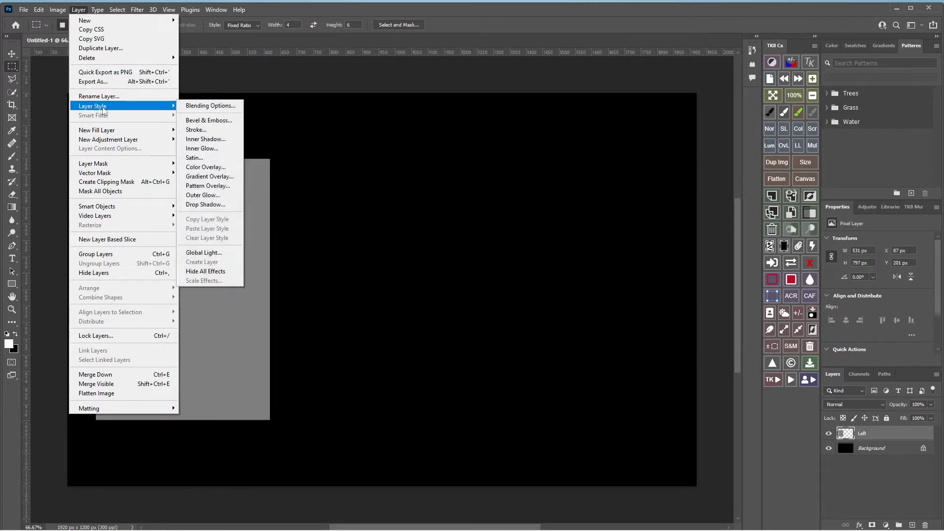
{"action": "left_click", "coordinate": [201, 130]}
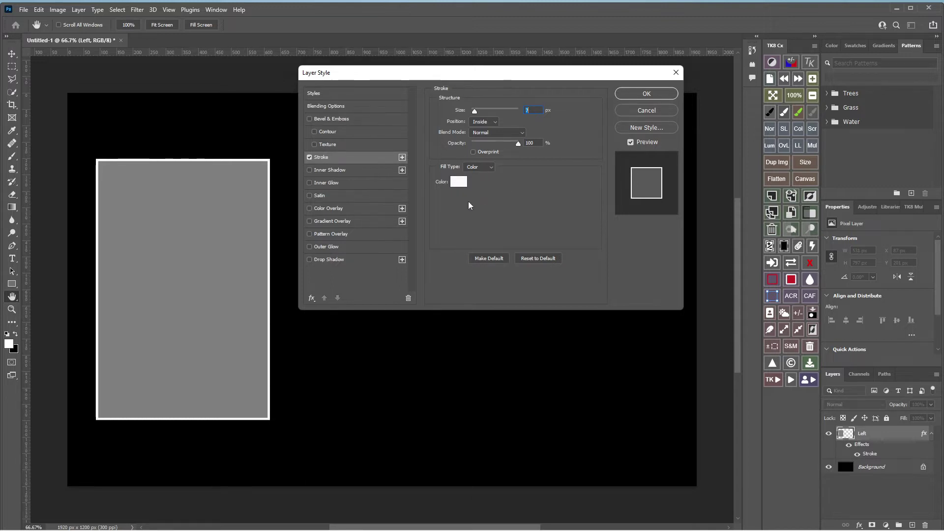
{"action": "left_click", "coordinate": [648, 95]}
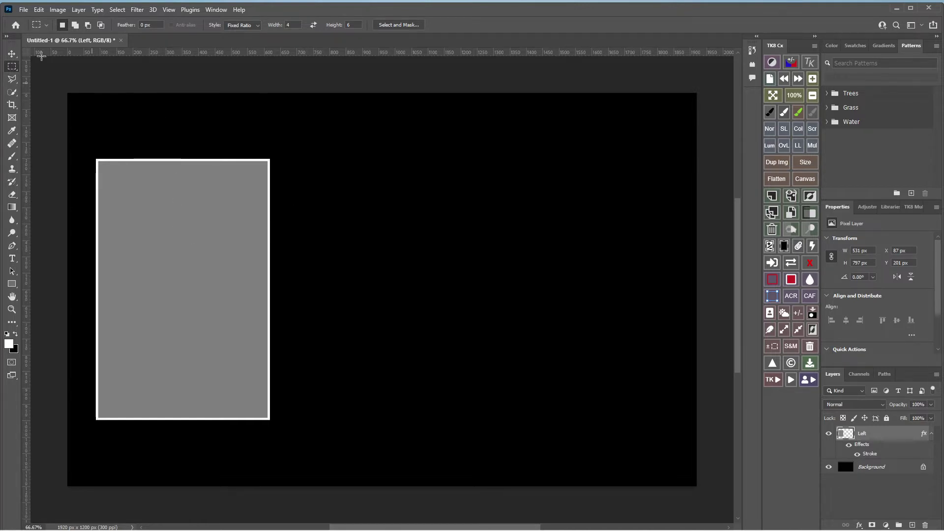
Duplicate the gray rectangle horizontally to about X 678 px with the Move tool and rename the copy's layer "Middle".
{"action": "left_click", "coordinate": [12, 55]}
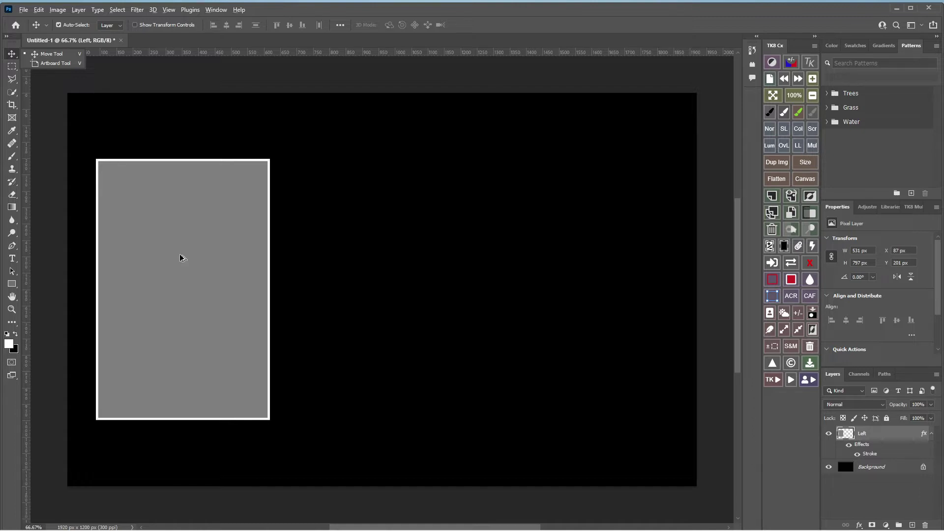
{"action": "left_click", "coordinate": [182, 259]}
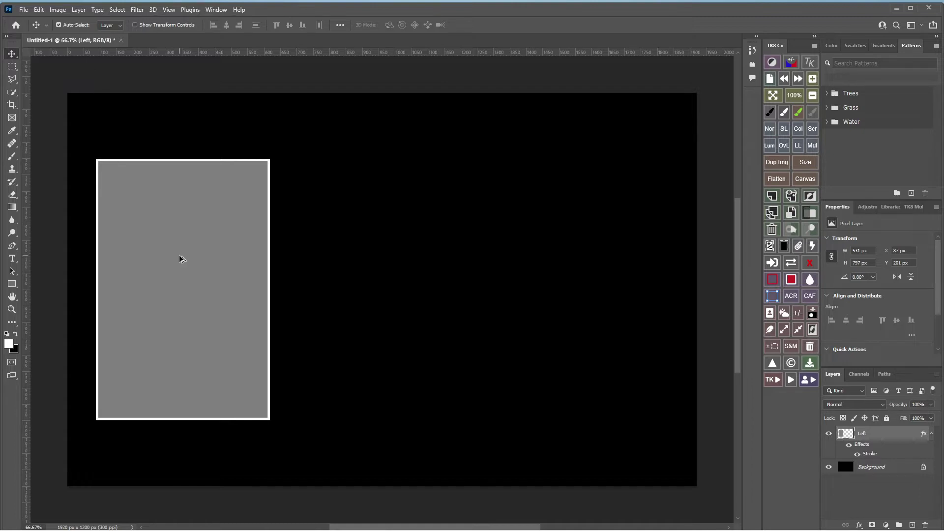
{"action": "left_click_drag", "start_coordinate": [182, 259], "coordinate": [373, 281]}
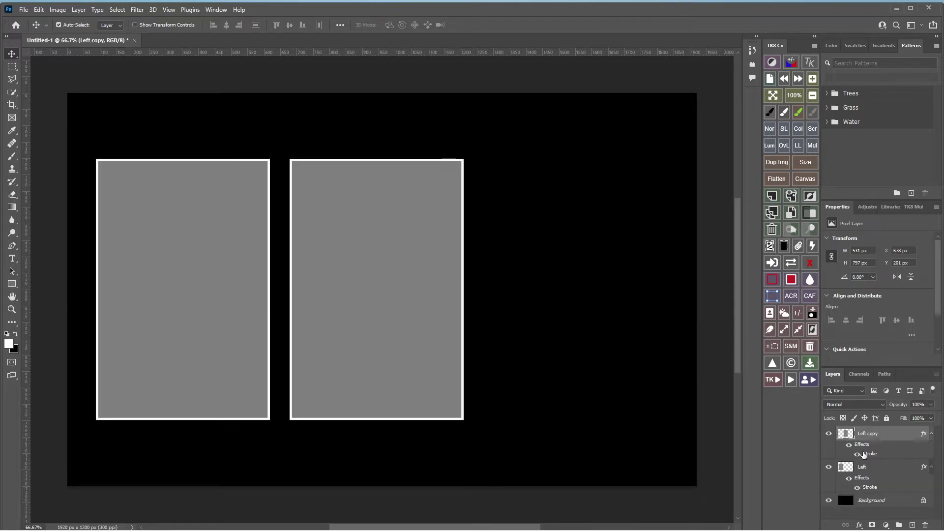
{"action": "double_click", "coordinate": [874, 436]}
{"action": "left_click_drag", "start_coordinate": [883, 434], "coordinate": [856, 435]}
{"action": "type", "text": "Middle"}
{"action": "left_click", "coordinate": [373, 310]}
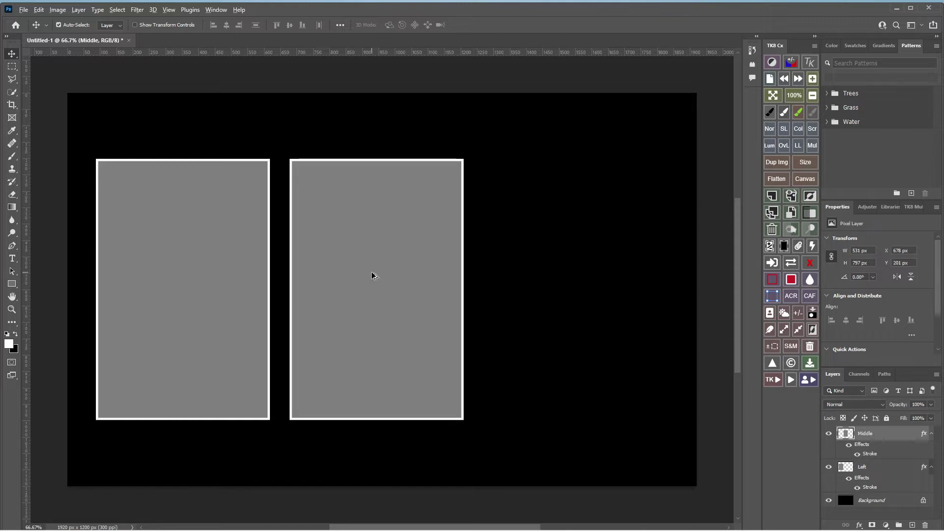
Duplicate the Middle rectangle horizontally to about X 1305 px near the canvas's right edge and rename the copy's layer "Right".
{"action": "left_click_drag", "start_coordinate": [372, 275], "coordinate": [577, 288]}
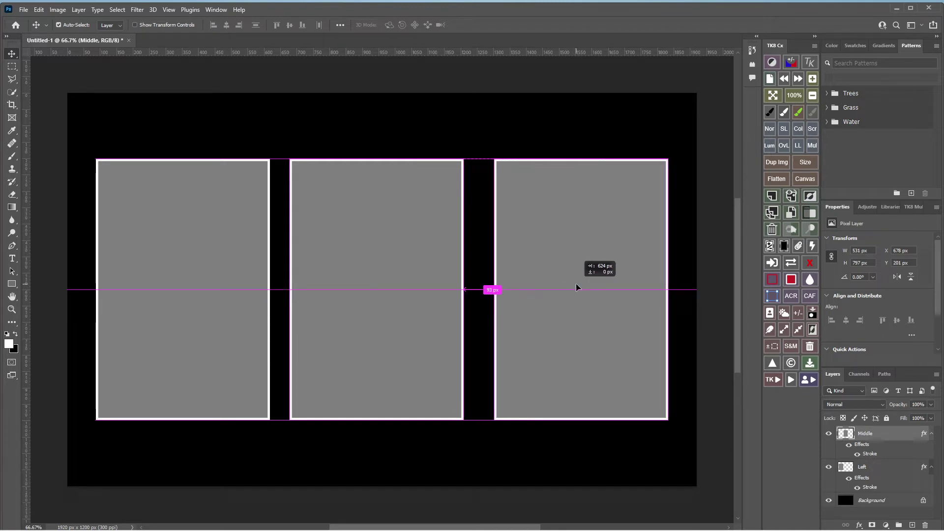
{"action": "left_click_drag", "start_coordinate": [578, 287], "coordinate": [578, 288]}
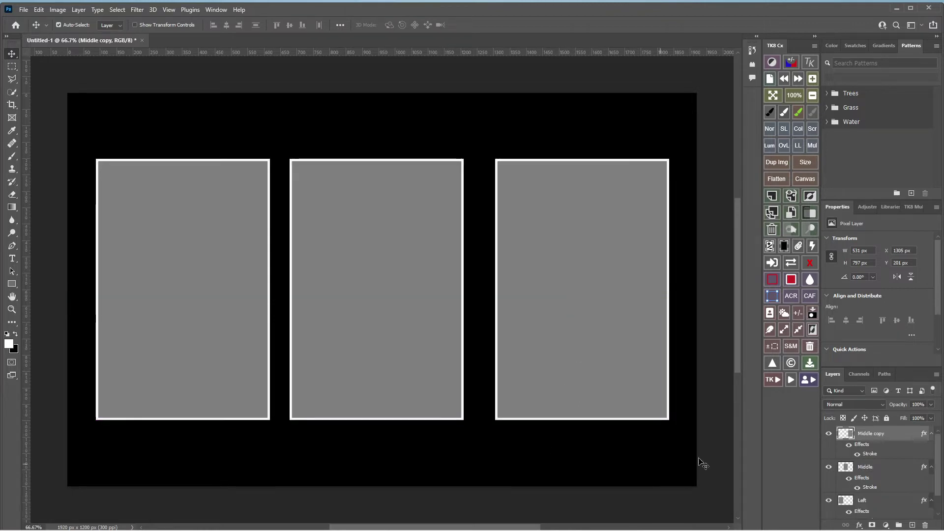
{"action": "double_click", "coordinate": [874, 434]}
{"action": "type", "text": "R"}
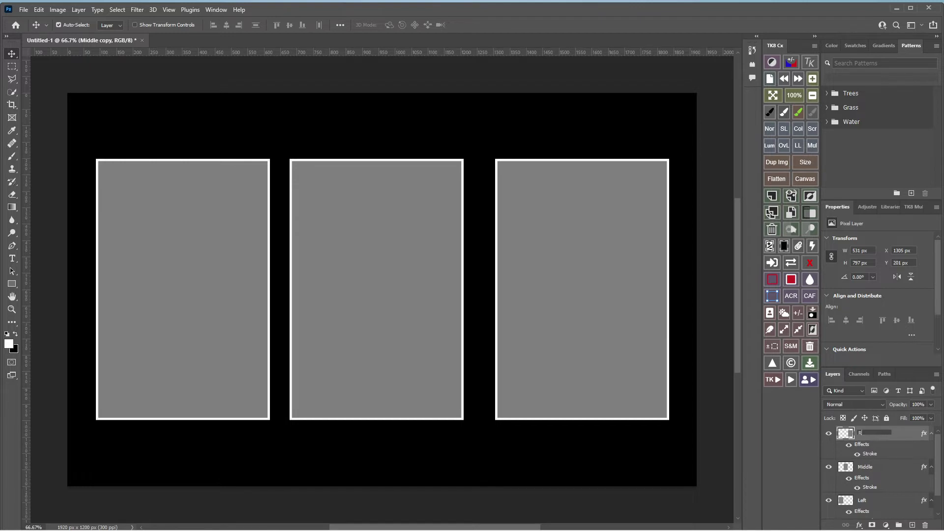
{"action": "type", "text": "igh"}
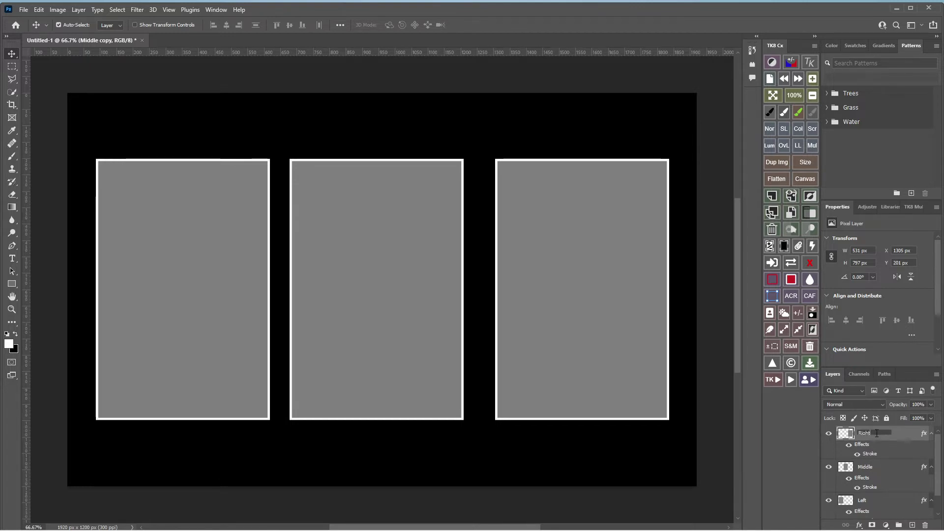
{"action": "type", "text": "t"}
{"action": "left_click", "coordinate": [616, 323]}
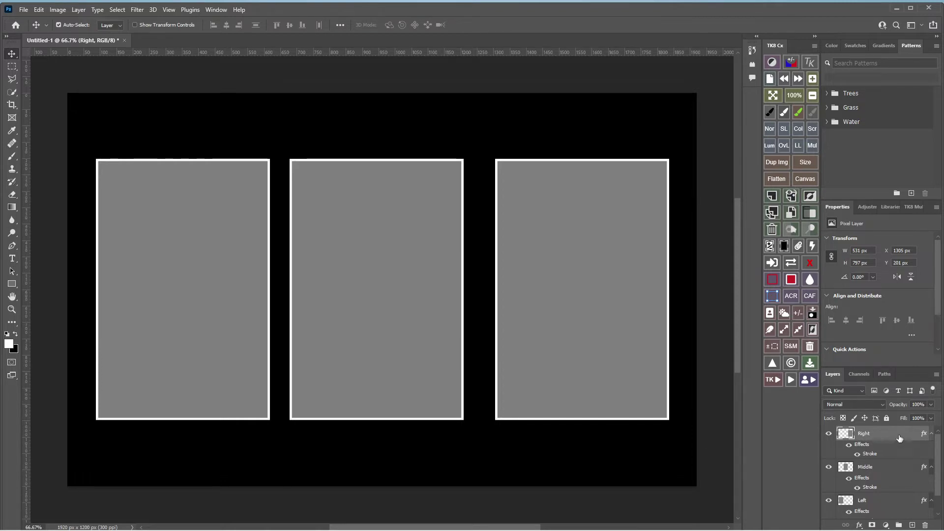
Select the Right, Middle and Left layers together and distribute them horizontally with even spacing.
{"action": "left_click", "coordinate": [887, 469], "text": "shift"}
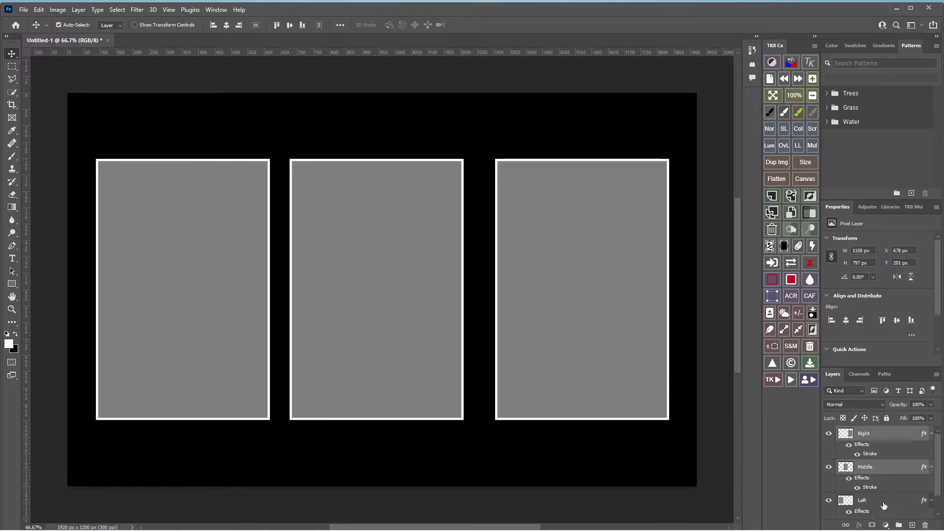
{"action": "left_click", "coordinate": [884, 504], "text": "shift"}
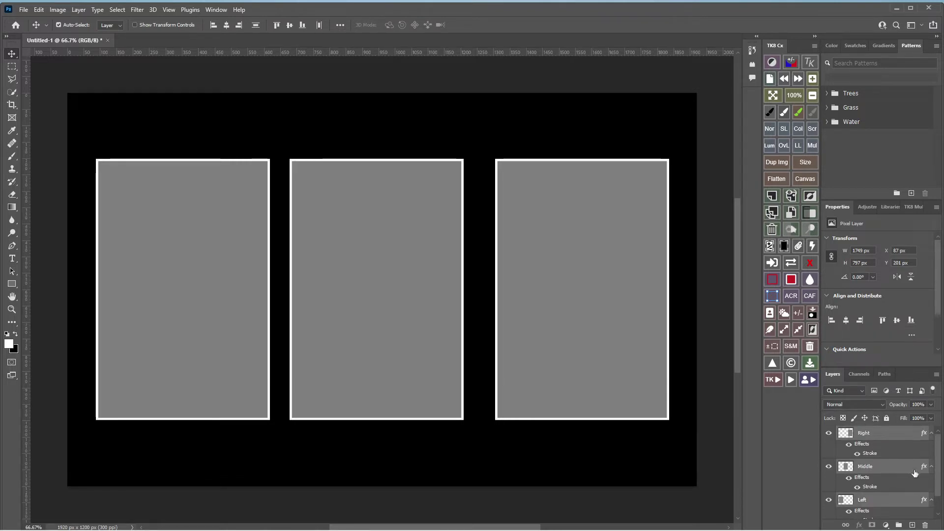
{"action": "left_click", "coordinate": [319, 27]}
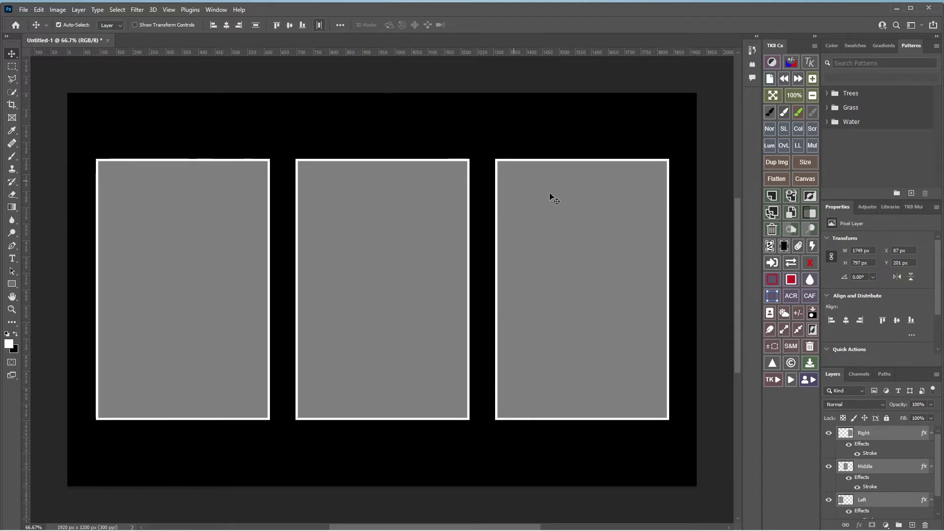
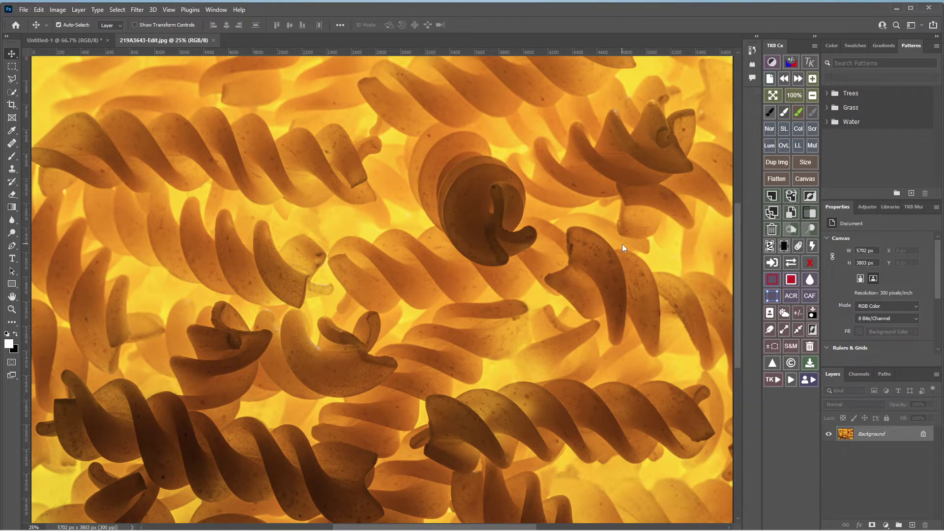
Copy the entire 219A3643-Edit pasta photo and paste it into the Untitled-1 triptych document.
{"action": "key", "text": "ctrl+a"}
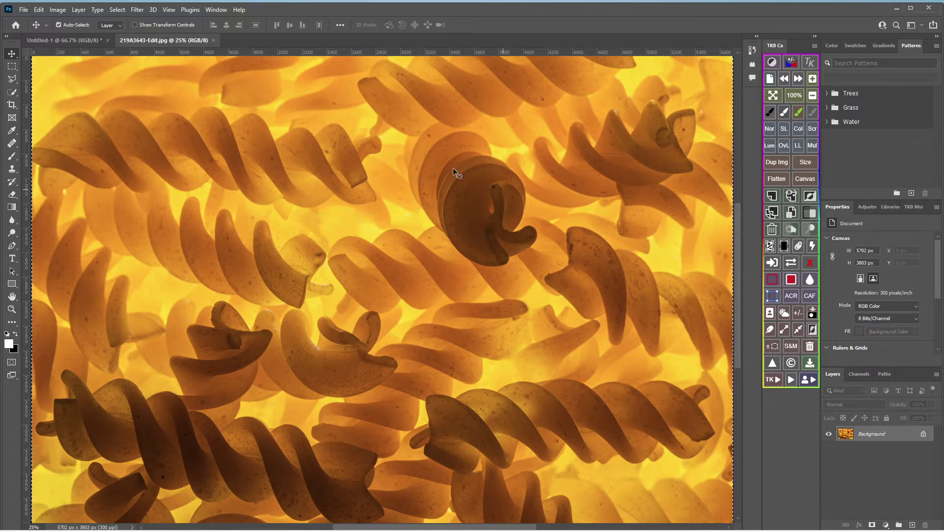
{"action": "left_click", "coordinate": [62, 40]}
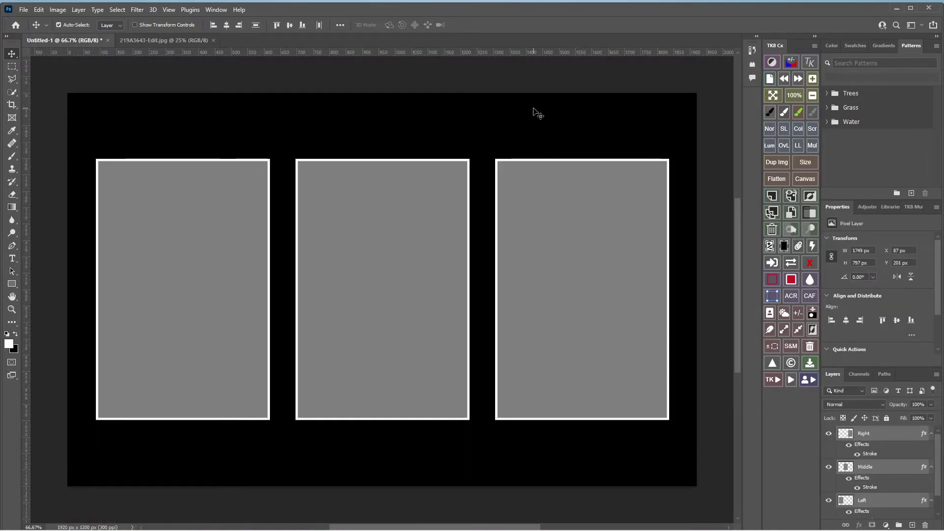
{"action": "key", "text": "ctrl"}
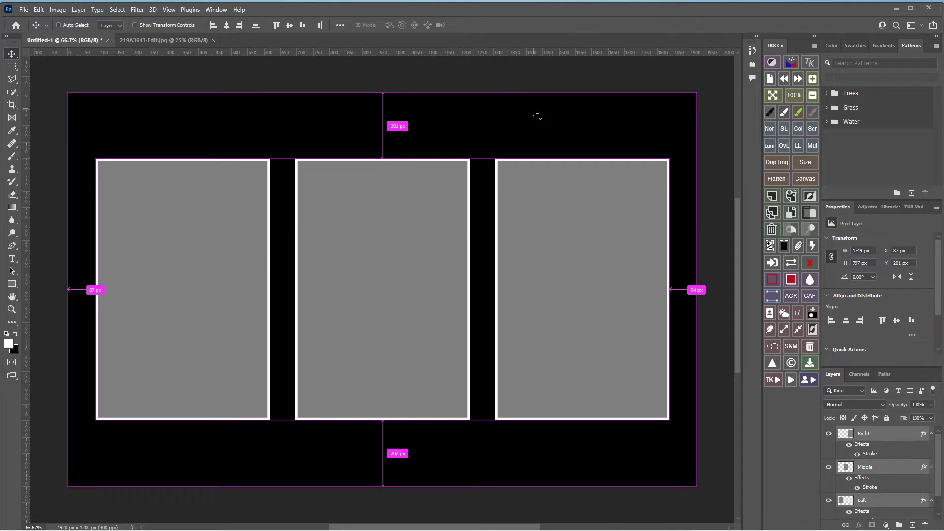
{"action": "key", "text": "ctrl+v"}
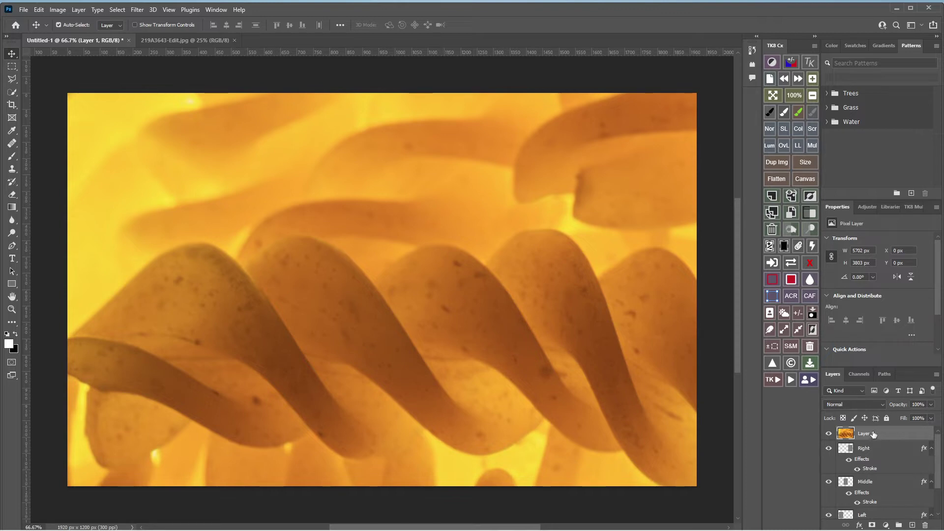
Move the pasted pasta layer directly above the Left layer and clip it to the Left frame with a clipping mask.
{"action": "left_click_drag", "start_coordinate": [873, 434], "coordinate": [876, 504]}
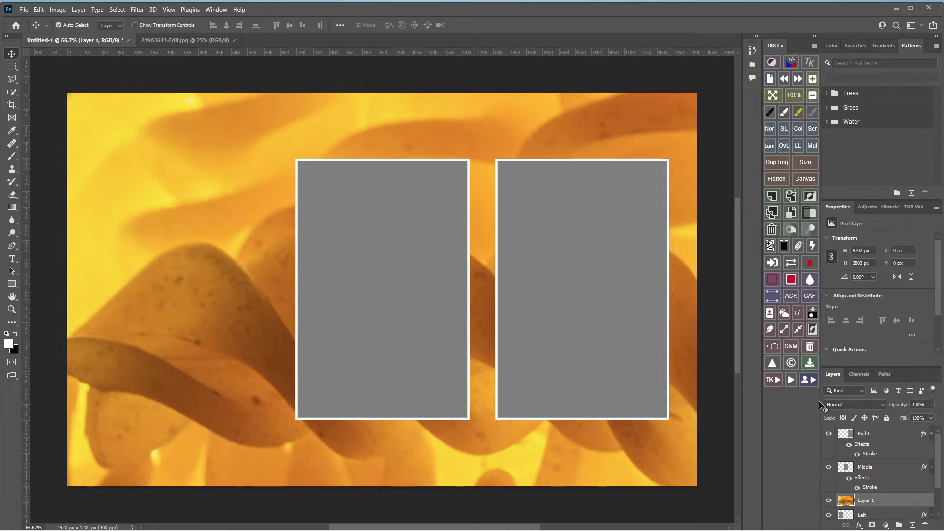
{"action": "left_click_drag", "start_coordinate": [940, 481], "coordinate": [939, 490]}
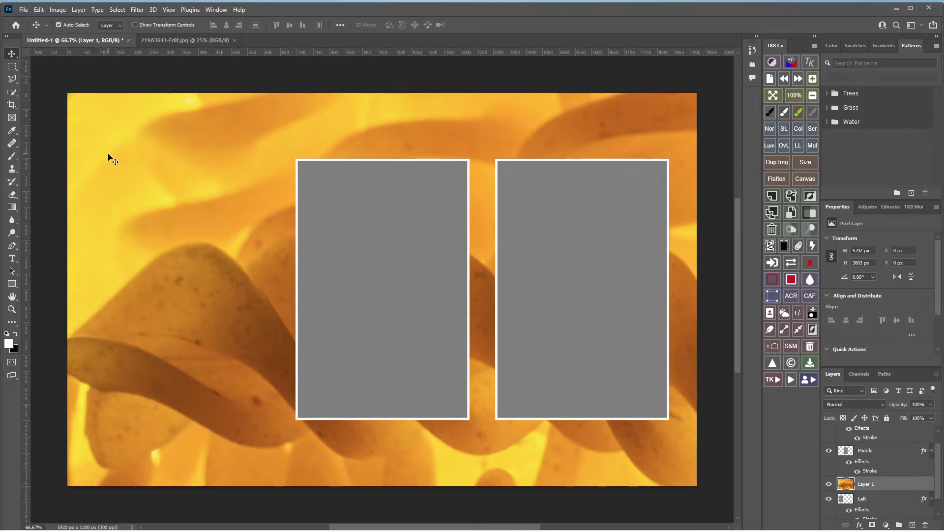
{"action": "left_click", "coordinate": [78, 10]}
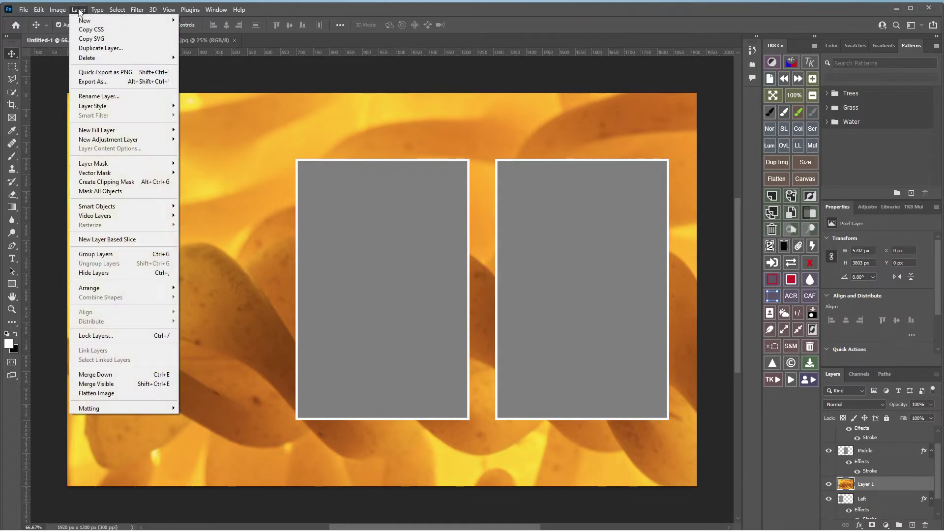
{"action": "left_click", "coordinate": [111, 183]}
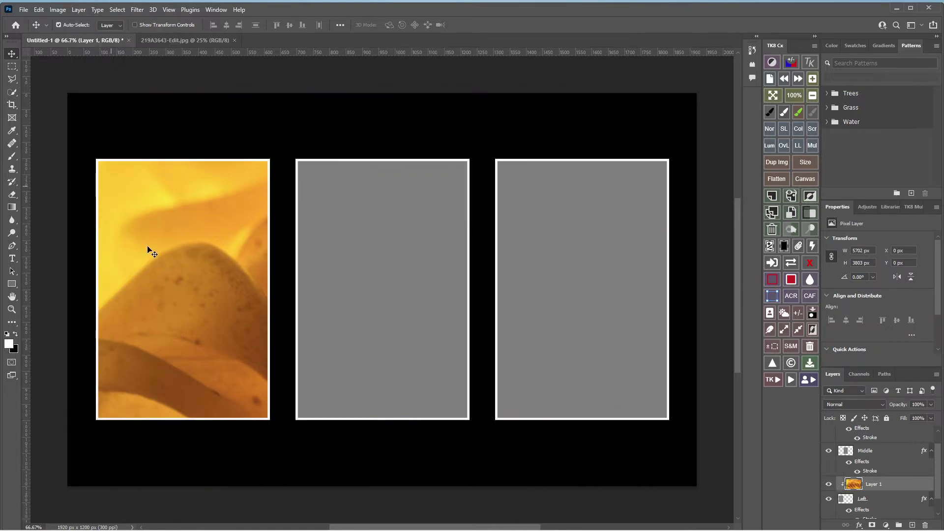
Scale the clipped pasta photo to about 28.42% and position it over the Left frame at about X -571 px, Y 60 px.
{"action": "scroll", "coordinate": [275, 215], "scroll_direction": "down", "scroll_amount": 8}
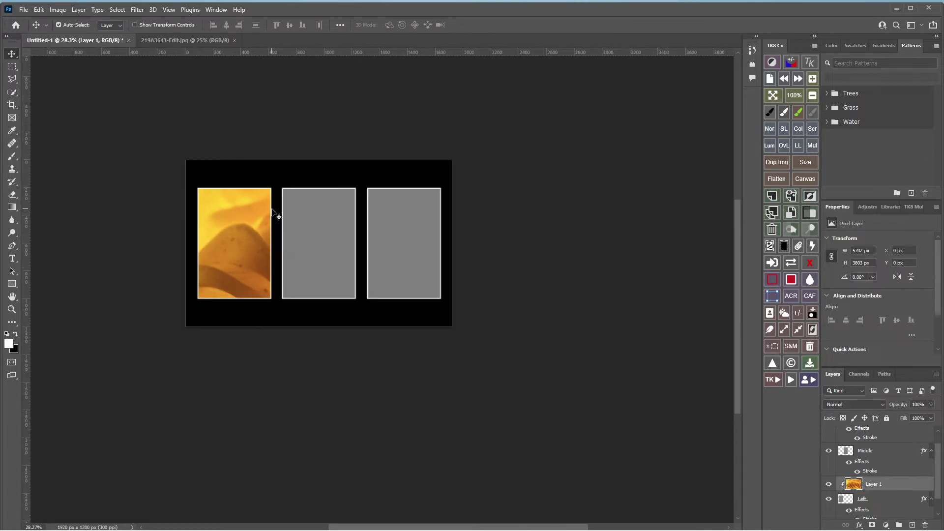
{"action": "scroll", "coordinate": [275, 215], "scroll_direction": "down", "scroll_amount": 2}
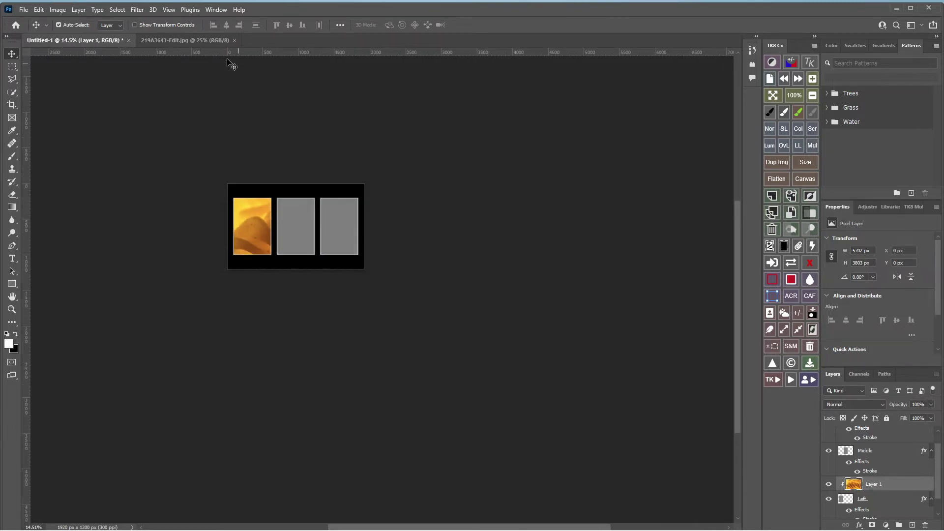
{"action": "left_click_drag", "start_coordinate": [257, 249], "coordinate": [253, 230]}
{"action": "key", "text": "ctrl+t"}
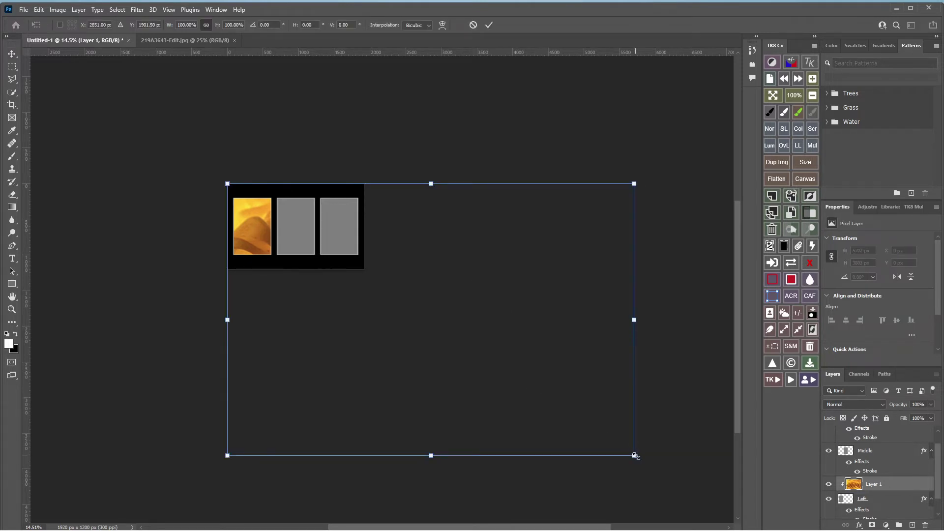
{"action": "left_click_drag", "start_coordinate": [635, 456], "coordinate": [338, 273]}
{"action": "left_click_drag", "start_coordinate": [281, 216], "coordinate": [239, 219]}
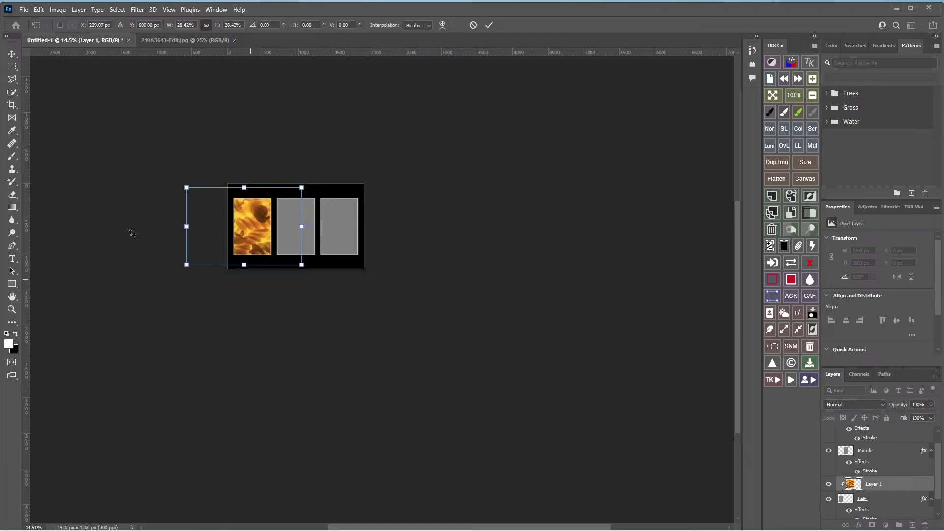
{"action": "left_click", "coordinate": [488, 25]}
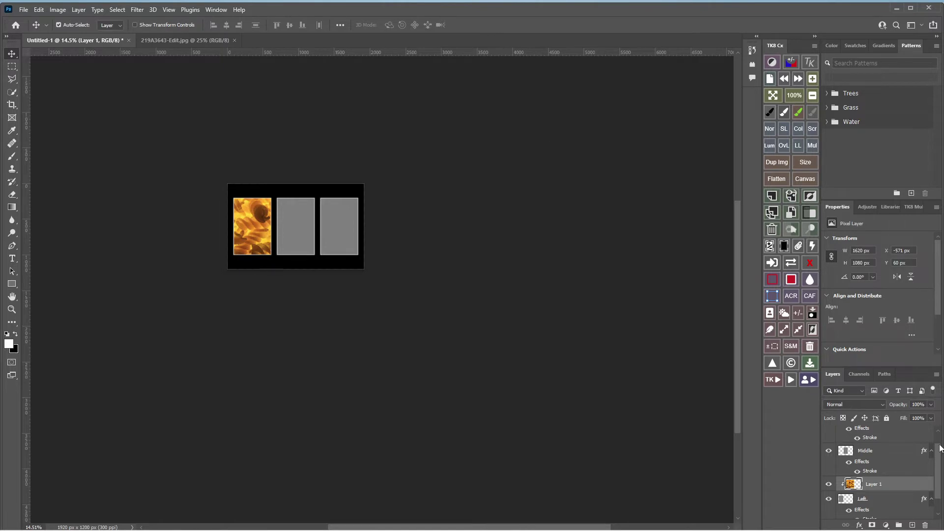
Select the Middle layer, then open 219A3678-Edit from the Untitled Export folder in Adobe Photoshop 2022.
{"action": "left_click", "coordinate": [878, 459]}
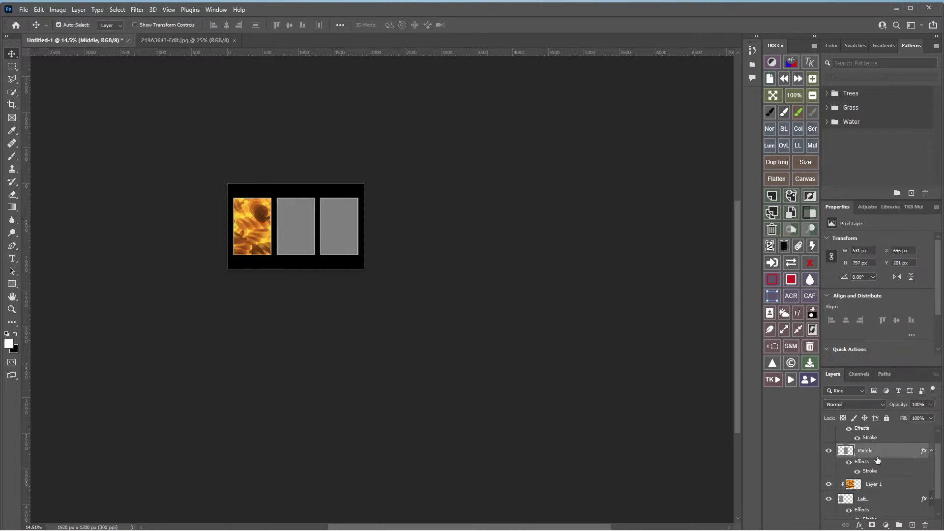
{"action": "left_click", "coordinate": [897, 9]}
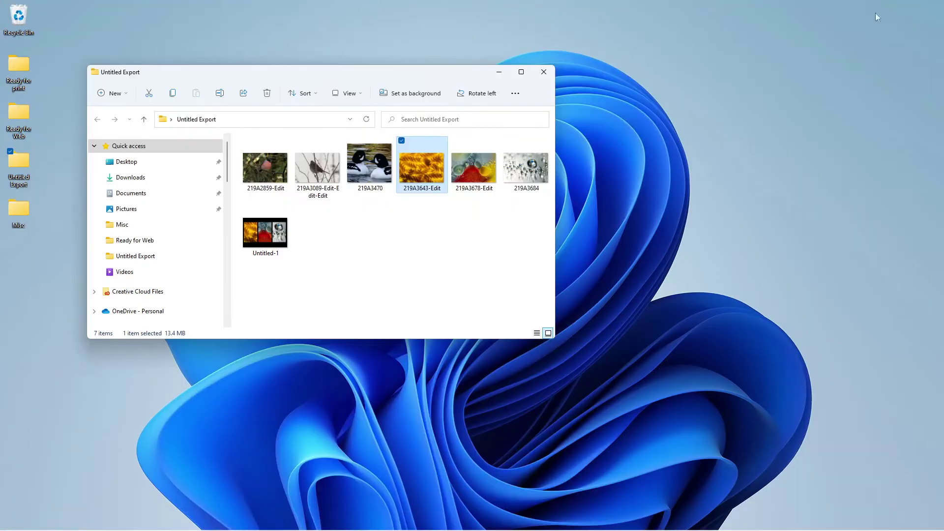
{"action": "left_click", "coordinate": [472, 172]}
{"action": "right_click", "coordinate": [472, 173]}
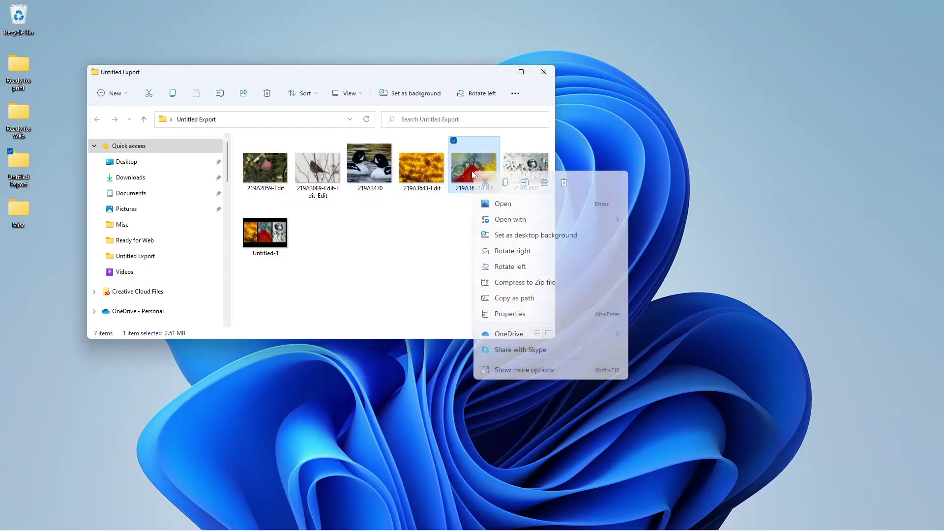
{"action": "mouse_move", "coordinate": [528, 222]}
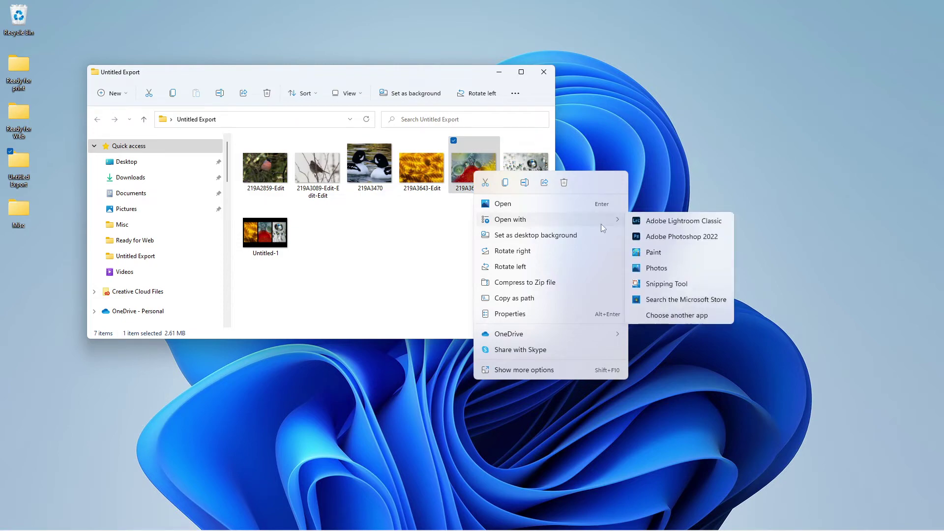
{"action": "left_click", "coordinate": [694, 240]}
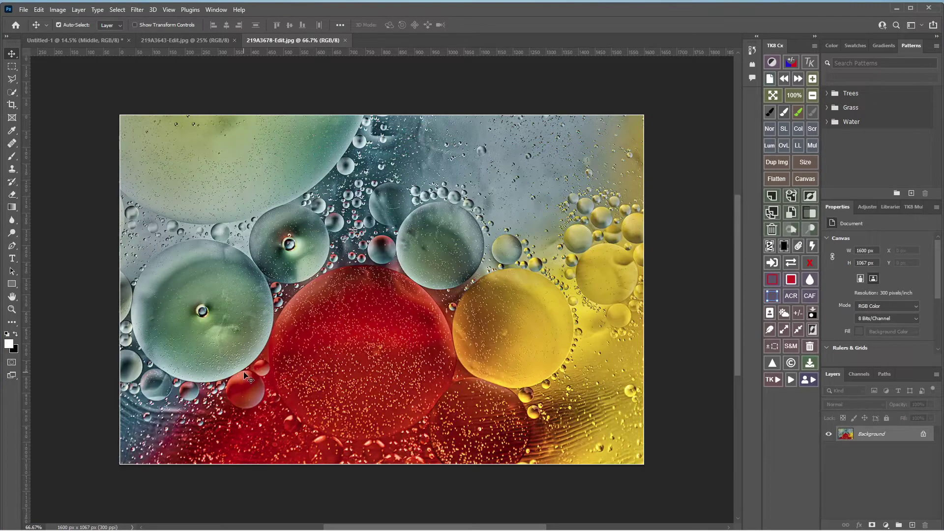
Select the entire 219A3678-Edit photo and return to the Untitled-1 triptych document with the Middle layer active.
{"action": "key", "text": "ctrl+a"}
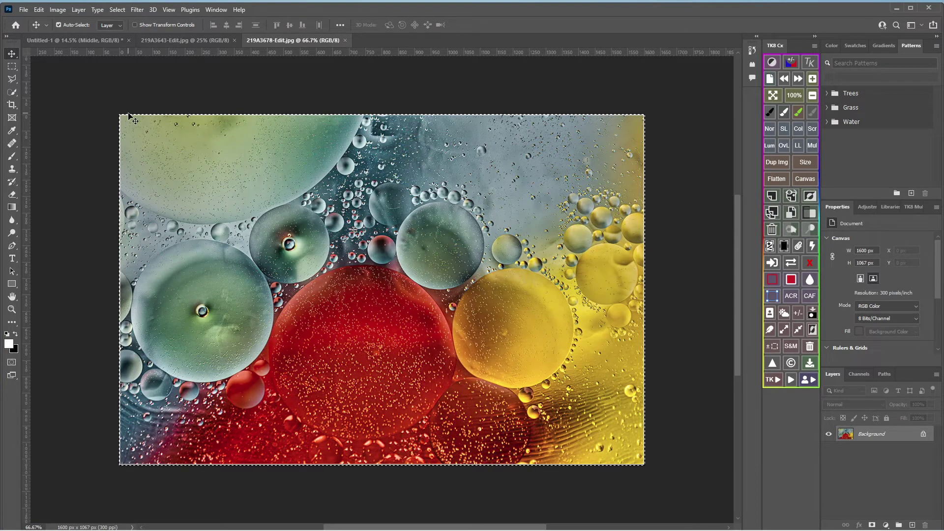
{"action": "left_click_drag", "start_coordinate": [141, 99], "coordinate": [346, 201]}
{"action": "scroll", "coordinate": [348, 196], "scroll_direction": "up", "scroll_amount": 1}
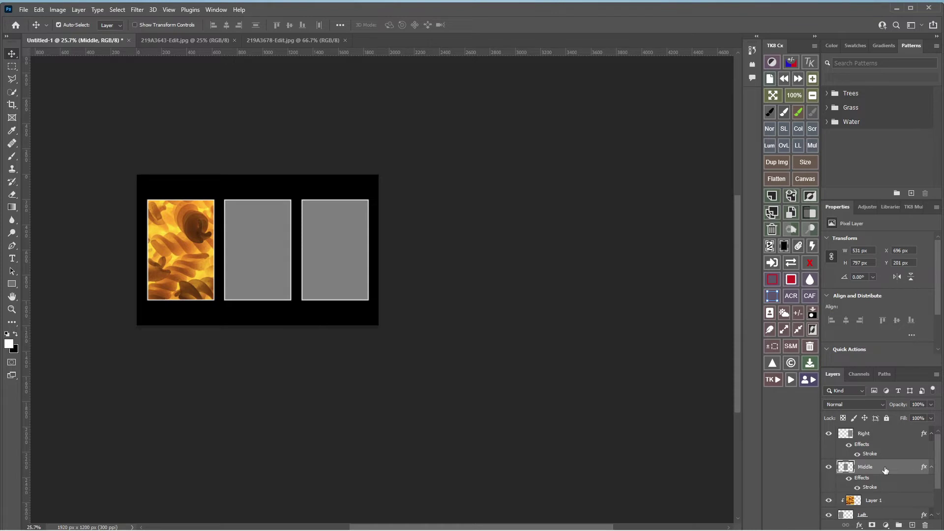
{"action": "left_click", "coordinate": [43, 10]}
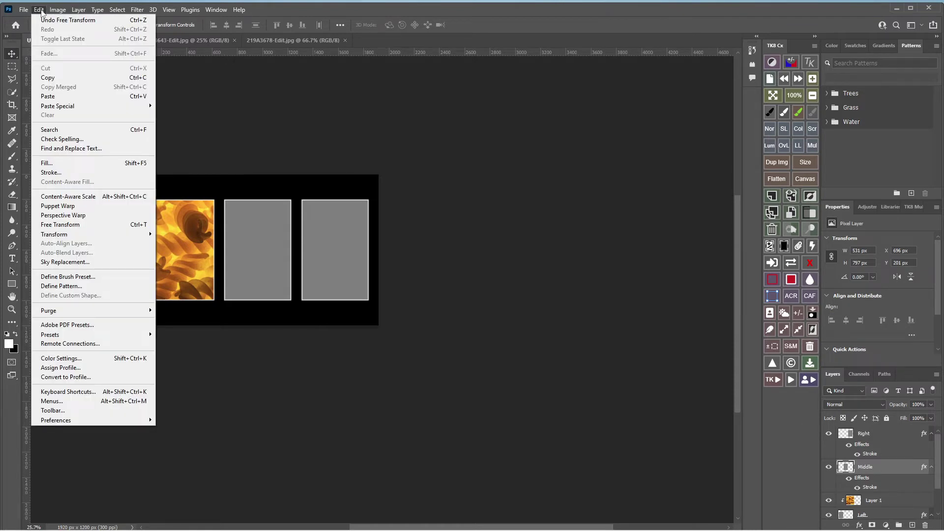
{"action": "left_click", "coordinate": [85, 96]}
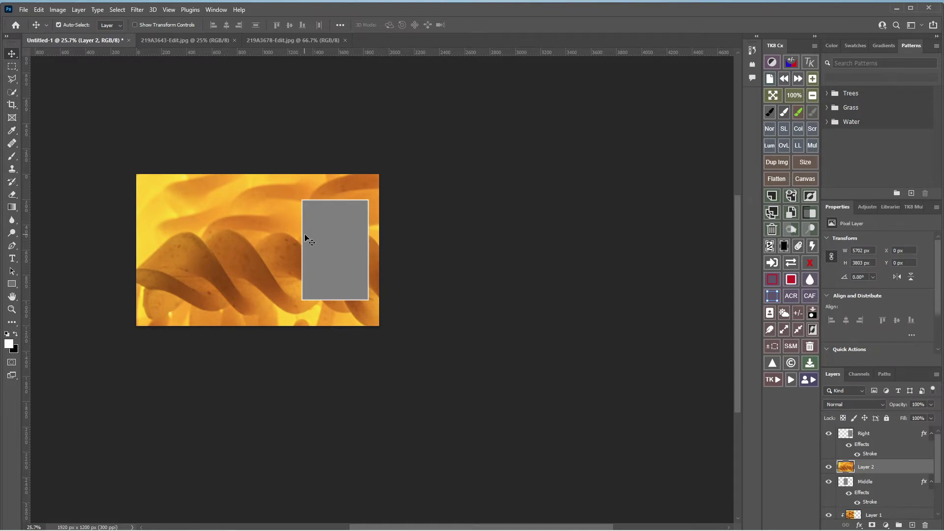
{"action": "key", "text": "ctrl"}
{"action": "key", "text": "ctrl+z"}
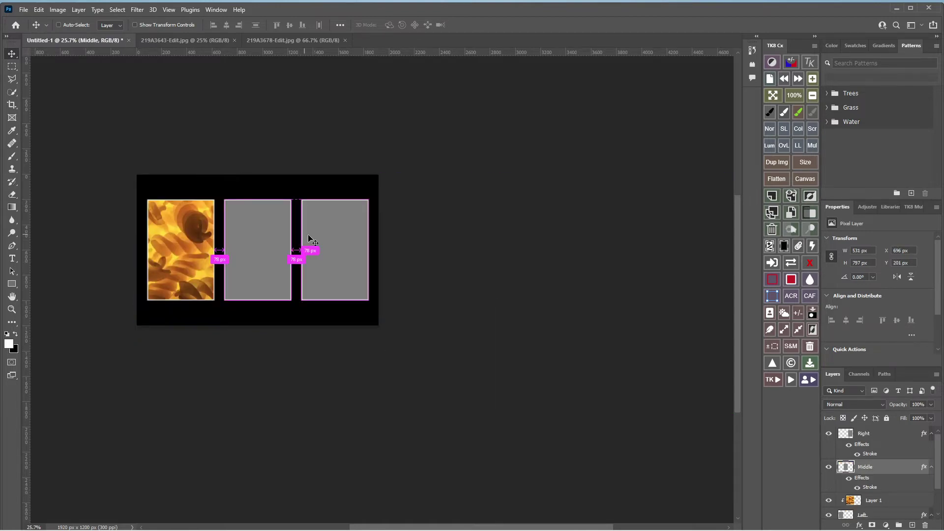
Copy the selected 219A3678-Edit photo, paste it above the triptych's Middle layer and clip it to the Middle frame.
{"action": "left_click", "coordinate": [285, 41]}
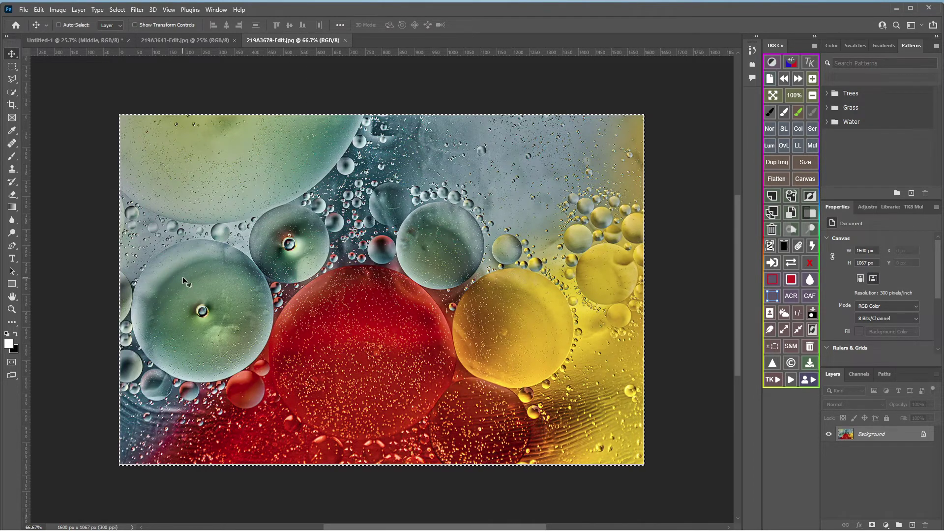
{"action": "left_click", "coordinate": [94, 42]}
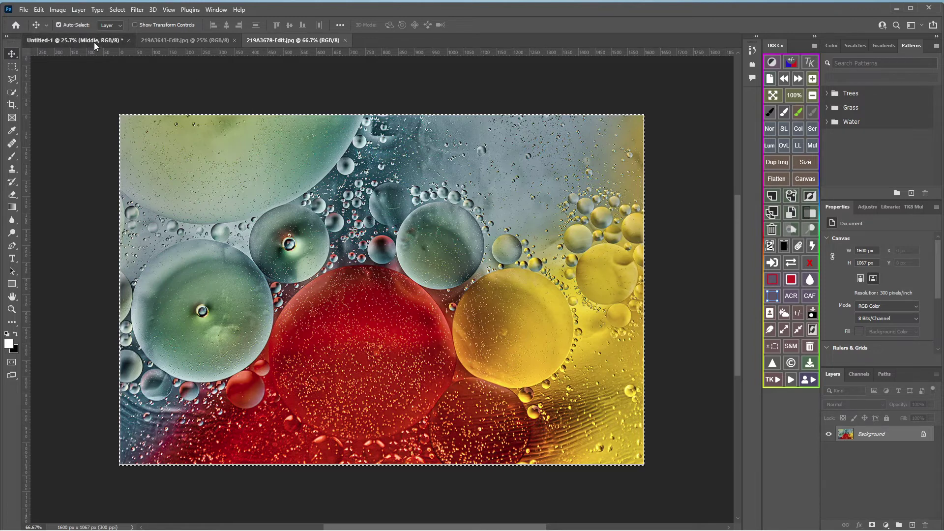
{"action": "left_click_drag", "start_coordinate": [268, 194], "coordinate": [268, 195]}
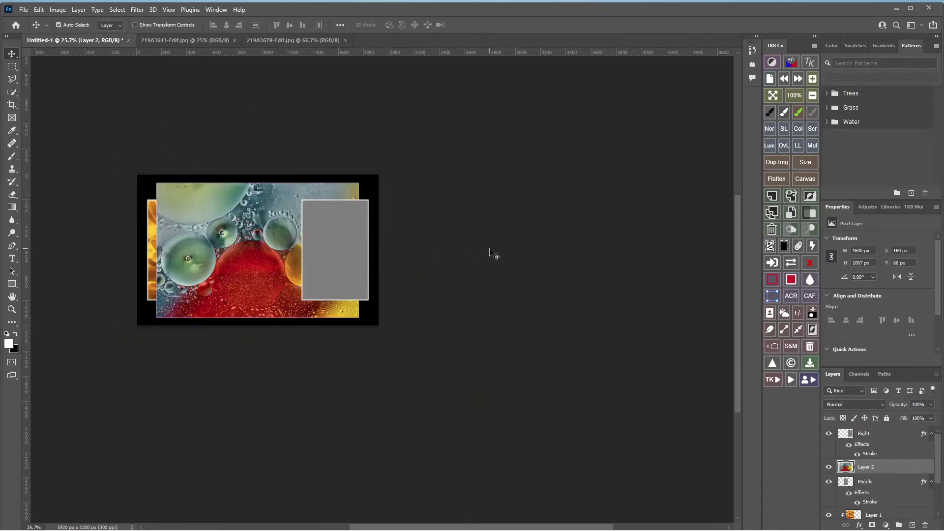
{"action": "key", "text": "ctrl"}
{"action": "left_click", "coordinate": [79, 10]}
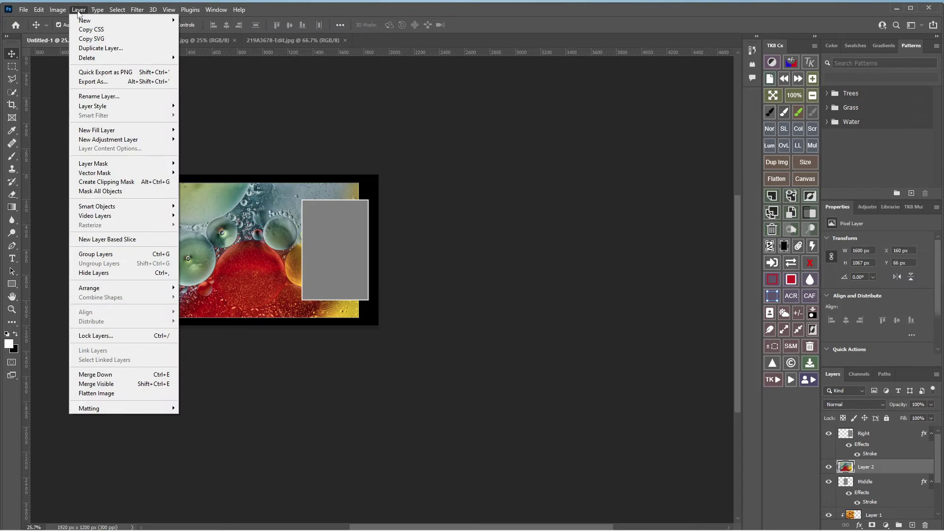
{"action": "left_click", "coordinate": [109, 183]}
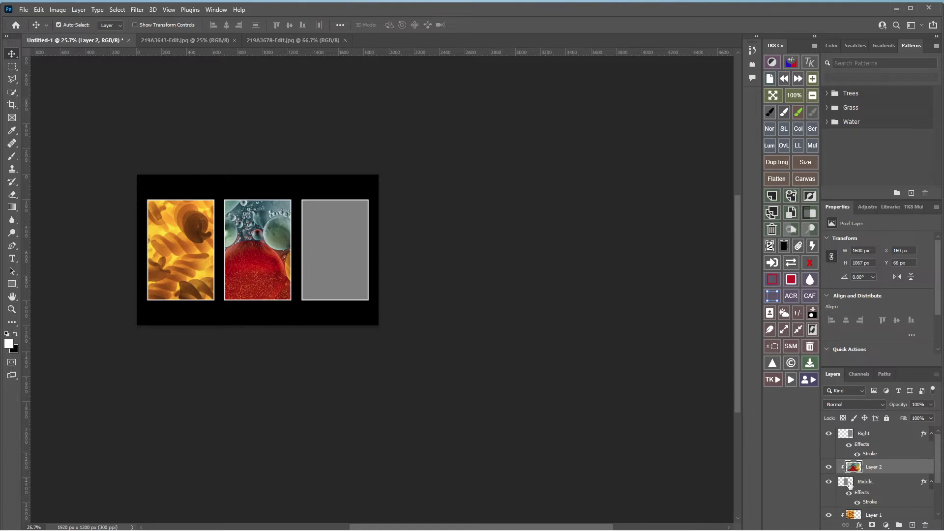
Select the Right layer, then open 219A3684 from the Untitled Export folder in Adobe Photoshop 2022.
{"action": "left_click", "coordinate": [881, 444]}
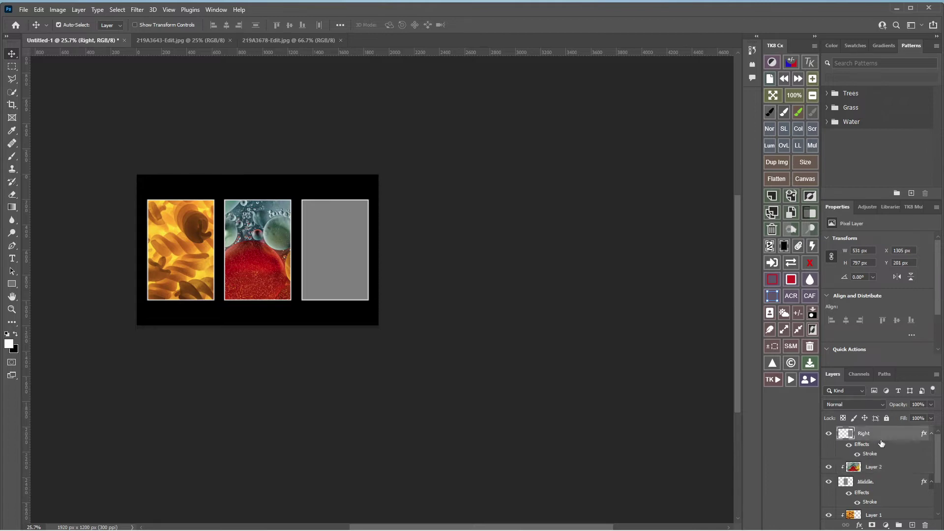
{"action": "left_click", "coordinate": [896, 8]}
{"action": "left_click", "coordinate": [525, 170]}
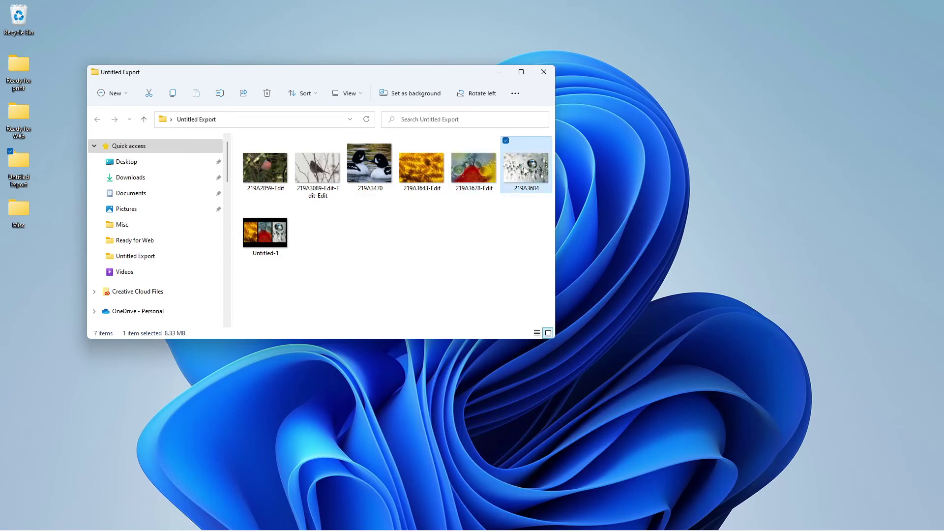
{"action": "right_click", "coordinate": [526, 171]}
{"action": "mouse_move", "coordinate": [564, 216]}
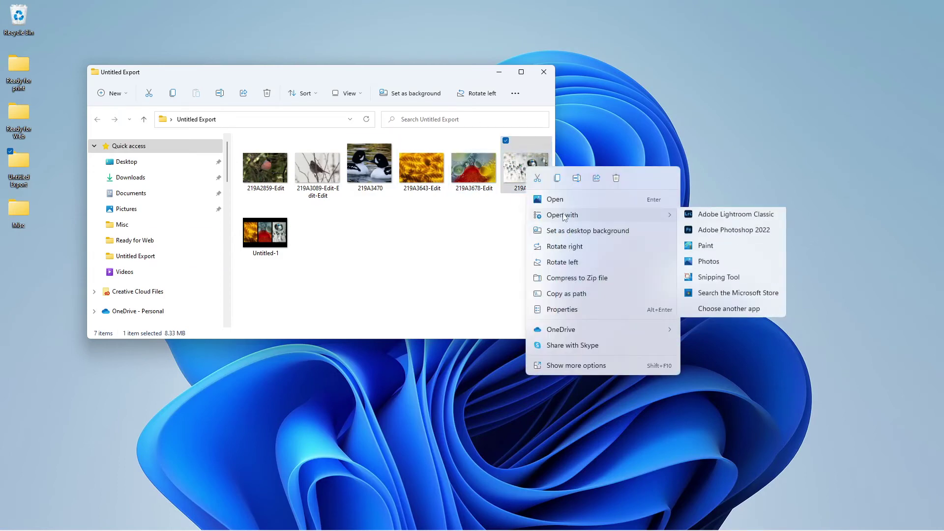
{"action": "left_click", "coordinate": [744, 232]}
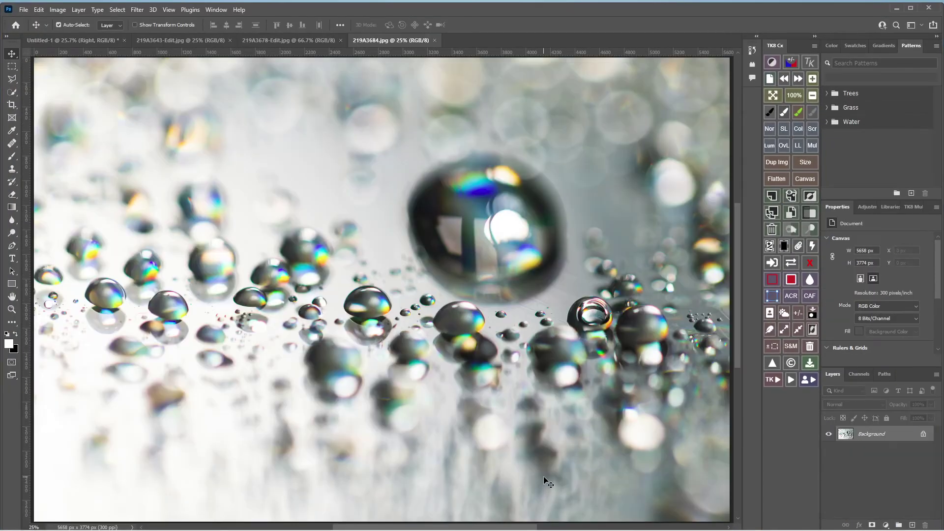
Copy the entire 219A3684 water-drop photo and paste it above the Right layer in the Untitled-1 triptych.
{"action": "key", "text": "ctrl"}
{"action": "key", "text": "ctrl+a"}
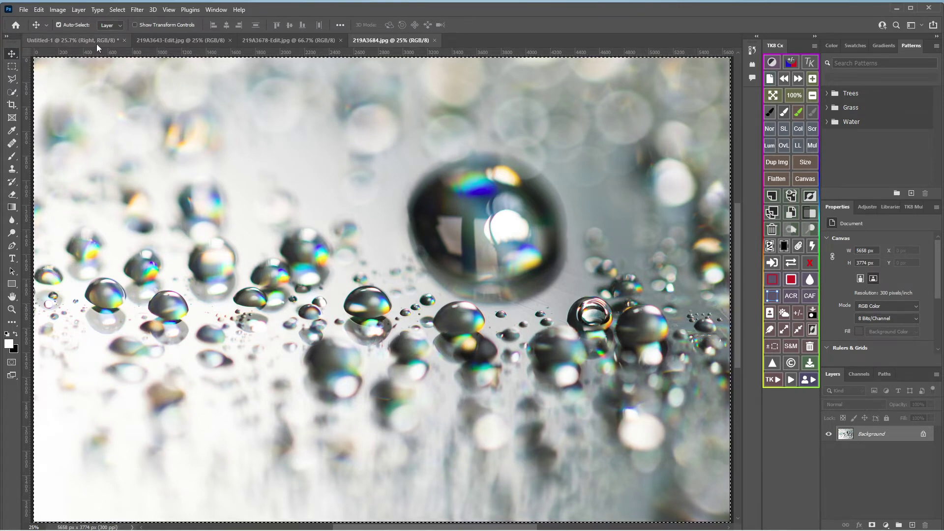
{"action": "left_click", "coordinate": [77, 39]}
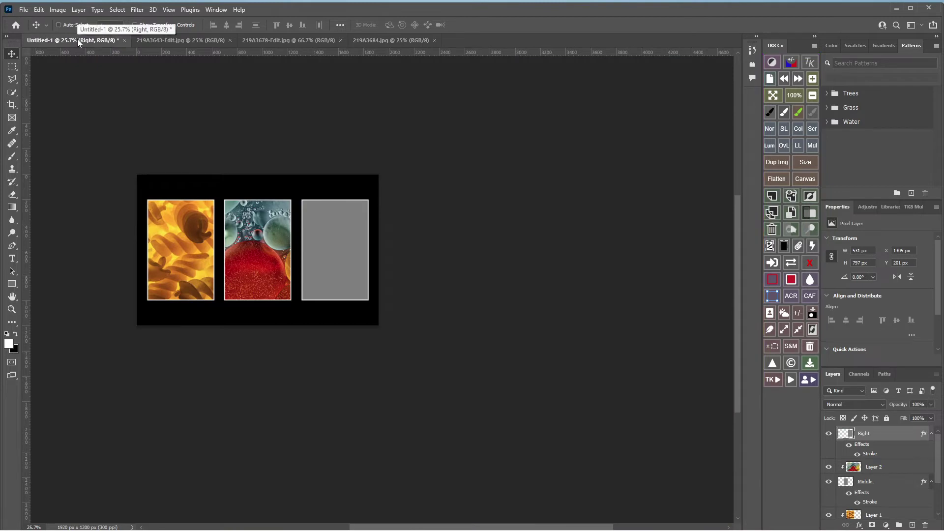
{"action": "key", "text": "ctrl+v"}
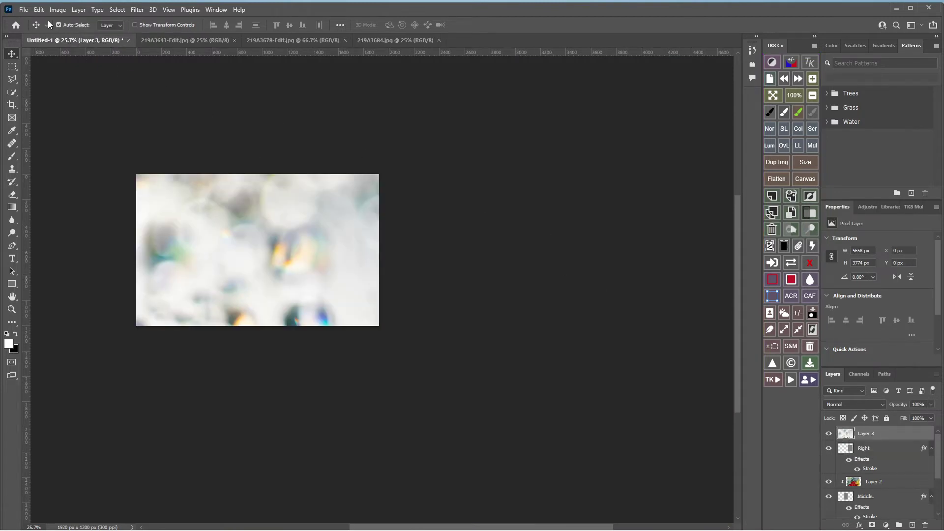
Clip Layer 3's water-drop photo to the Right frame and scale it down to about 27.34% over that frame.
{"action": "left_click", "coordinate": [79, 10]}
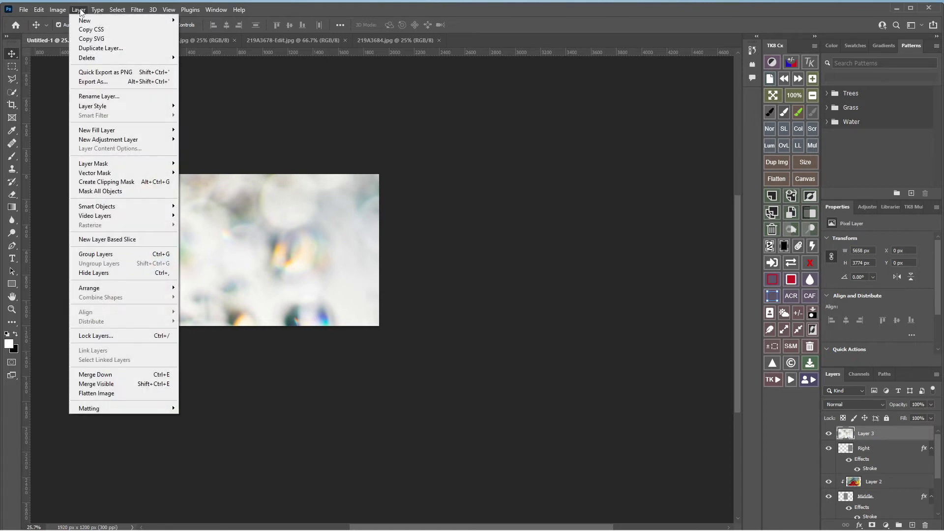
{"action": "left_click", "coordinate": [127, 182]}
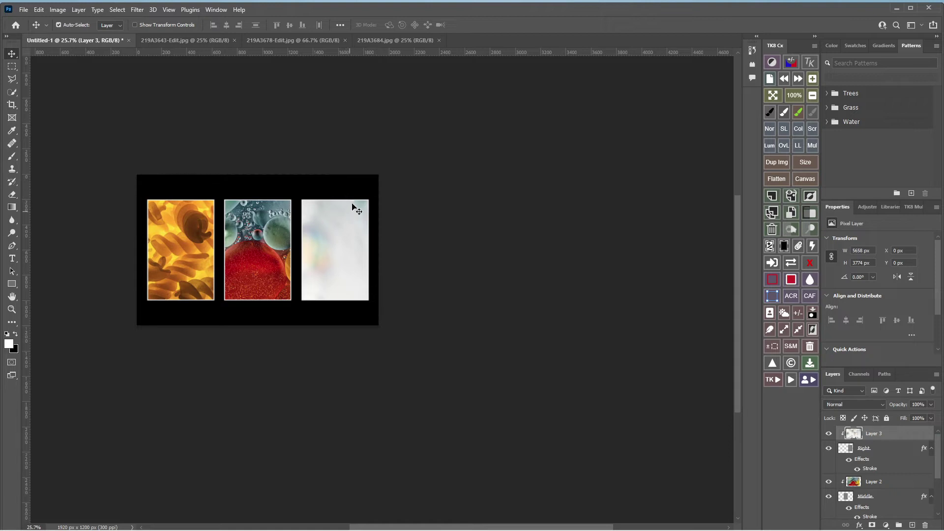
{"action": "left_click", "coordinate": [135, 25]}
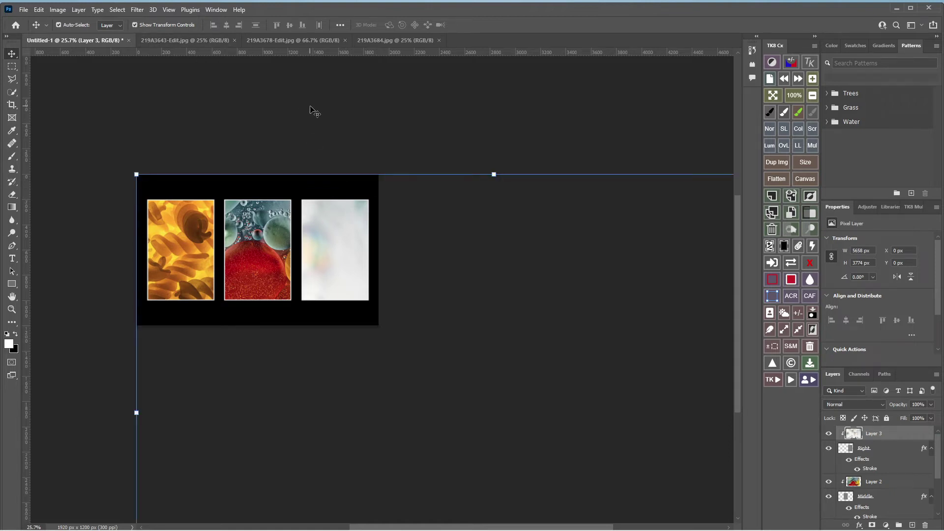
{"action": "key", "text": "ctrl+minus"}
{"action": "key", "text": "ctrl+minus"}
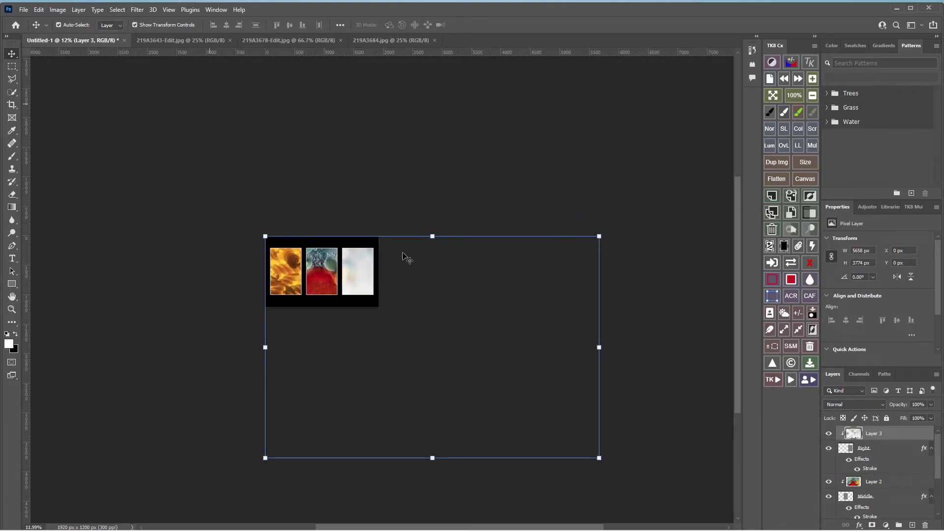
{"action": "left_click_drag", "start_coordinate": [599, 458], "coordinate": [394, 322]}
{"action": "left_click_drag", "start_coordinate": [266, 322], "coordinate": [295, 287]}
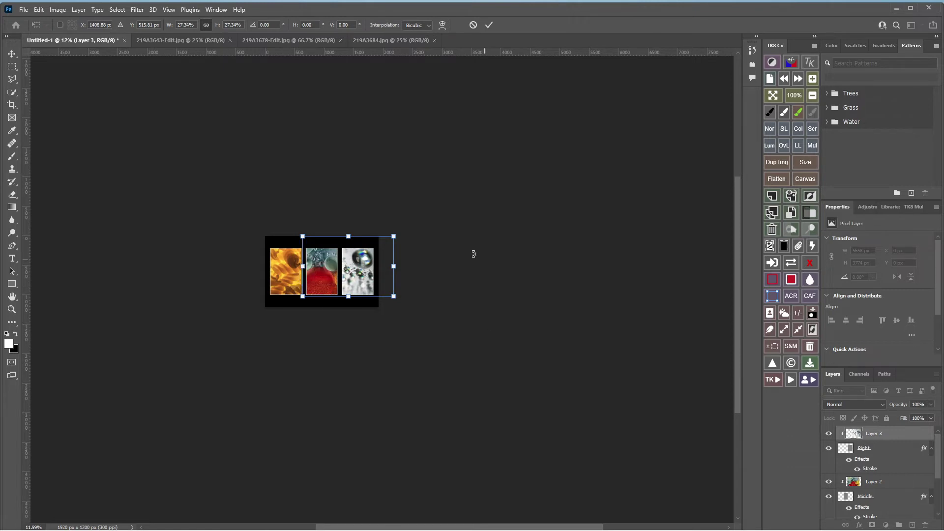
{"action": "left_click", "coordinate": [491, 25]}
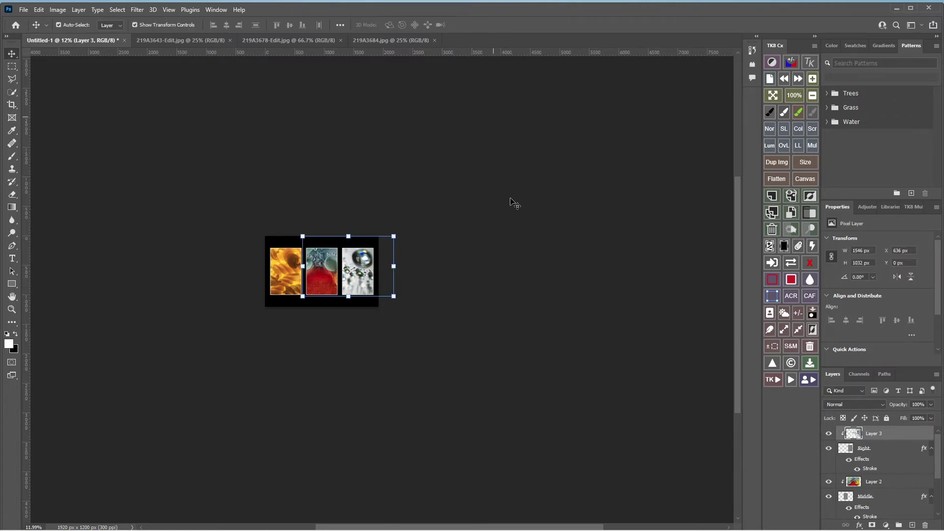
{"action": "left_click", "coordinate": [531, 222]}
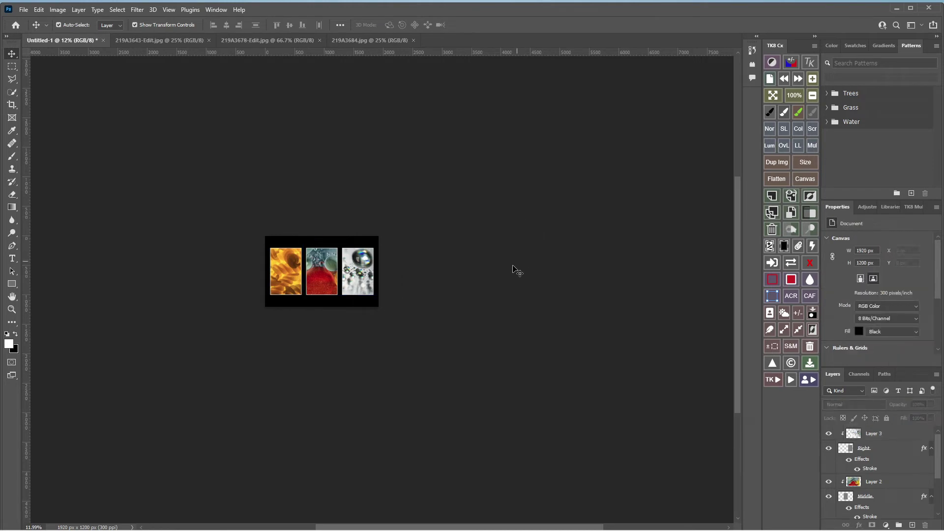
Examine the filled triptych up close and the layer options available for the pasta photo on Layer 1.
{"action": "scroll", "coordinate": [465, 253], "scroll_direction": "up", "scroll_amount": 3}
{"action": "scroll", "coordinate": [410, 240], "scroll_direction": "up", "scroll_amount": 2}
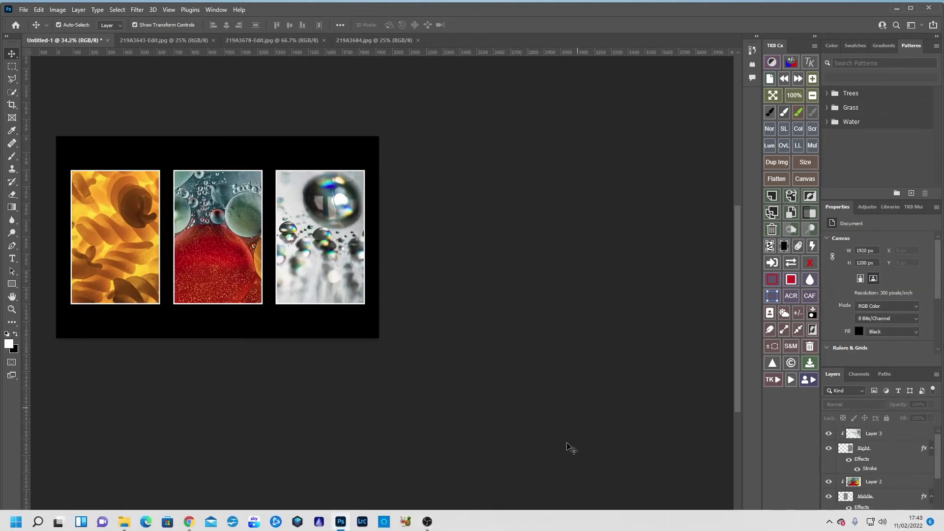
{"action": "left_click_drag", "start_coordinate": [555, 527], "coordinate": [513, 529]}
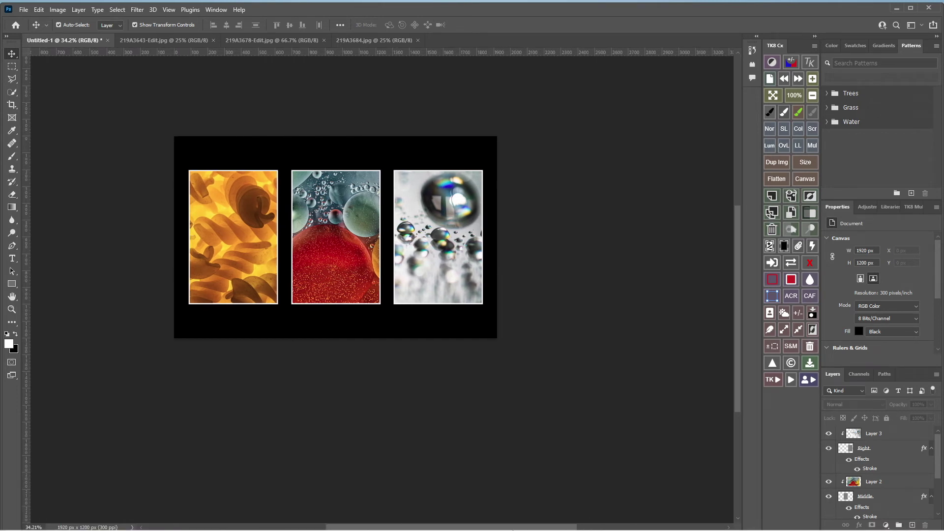
{"action": "left_click_drag", "start_coordinate": [735, 365], "coordinate": [739, 348]}
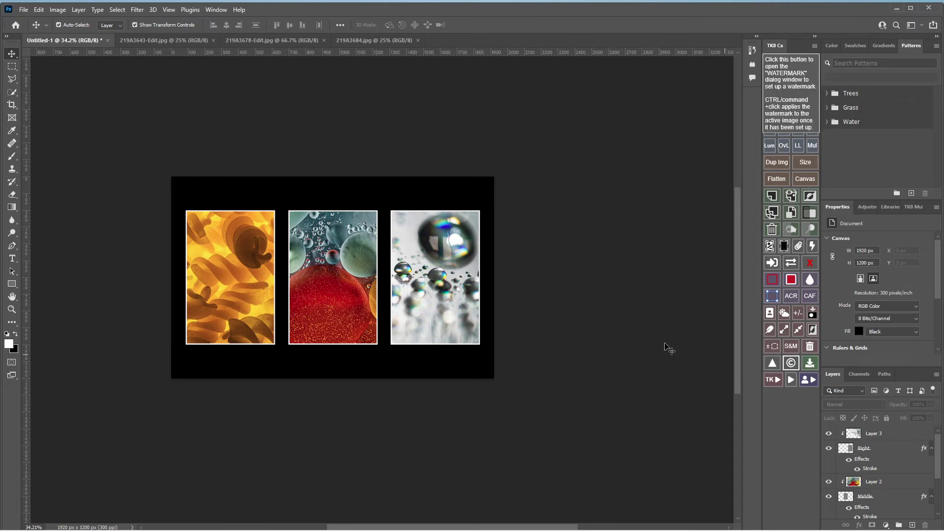
{"action": "left_click_drag", "start_coordinate": [938, 452], "coordinate": [939, 482]}
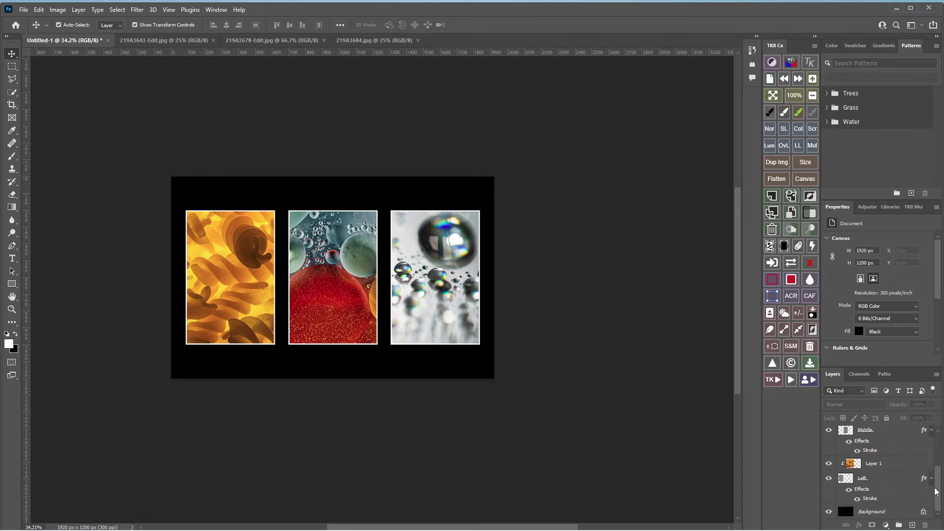
{"action": "left_click", "coordinate": [880, 464]}
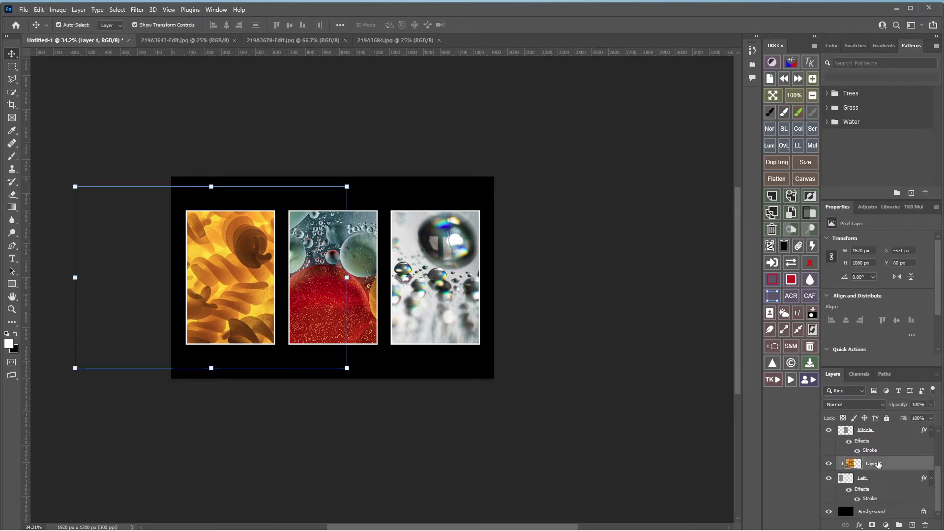
{"action": "right_click", "coordinate": [851, 466]}
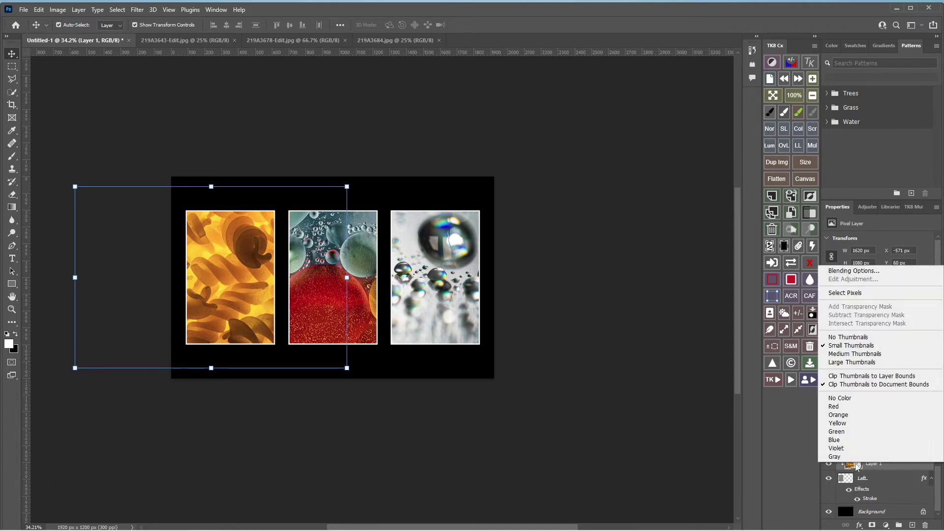
{"action": "left_click", "coordinate": [886, 466]}
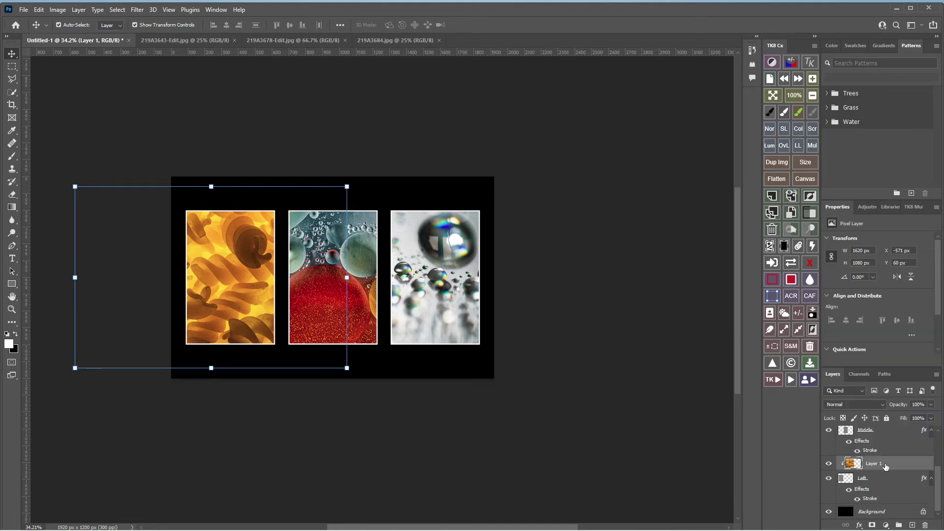
{"action": "right_click", "coordinate": [851, 466]}
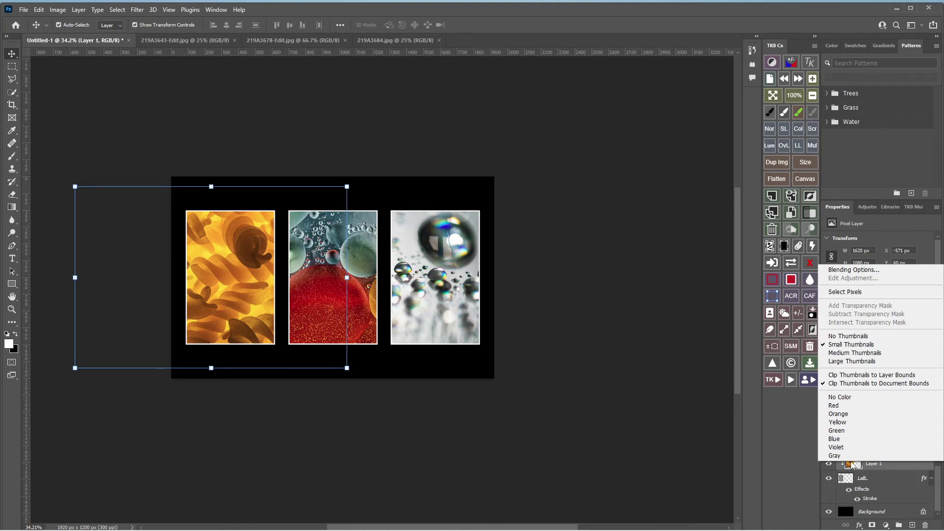
{"action": "left_click", "coordinate": [882, 463]}
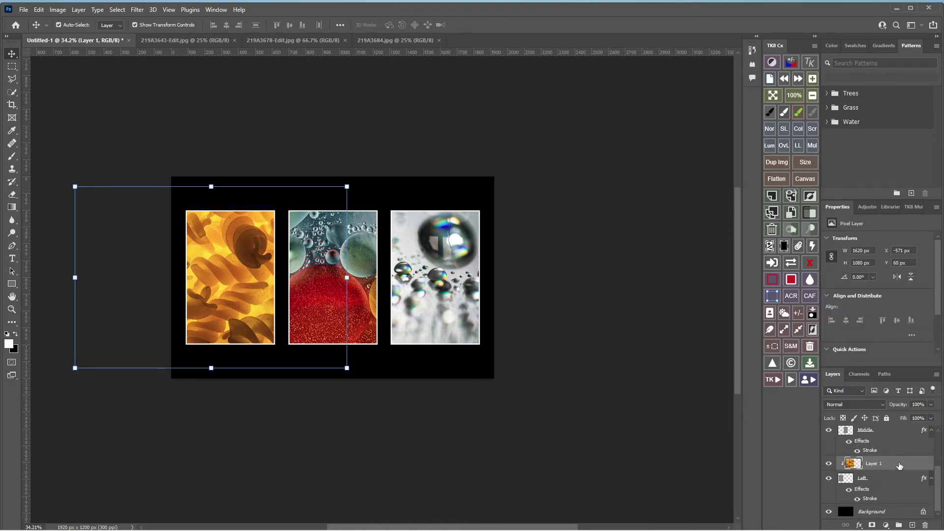
{"action": "right_click", "coordinate": [899, 466]}
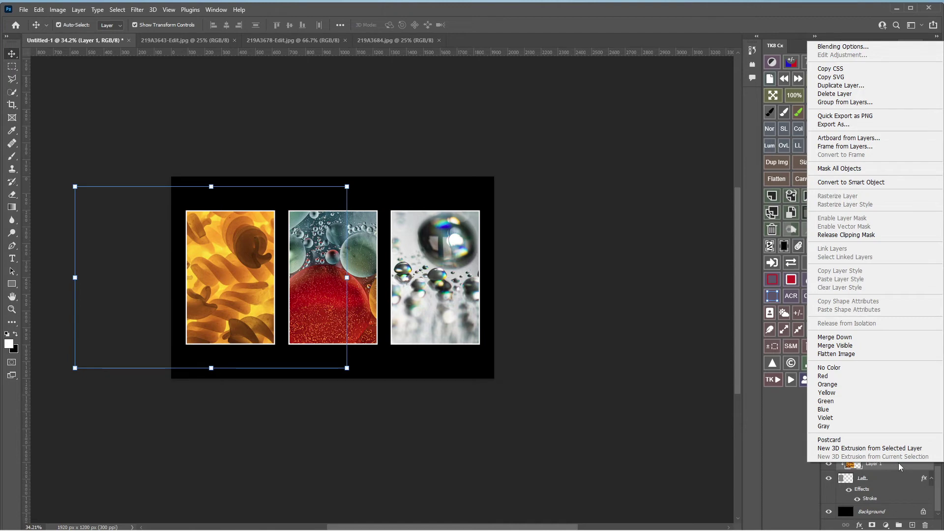
{"action": "left_click", "coordinate": [771, 442]}
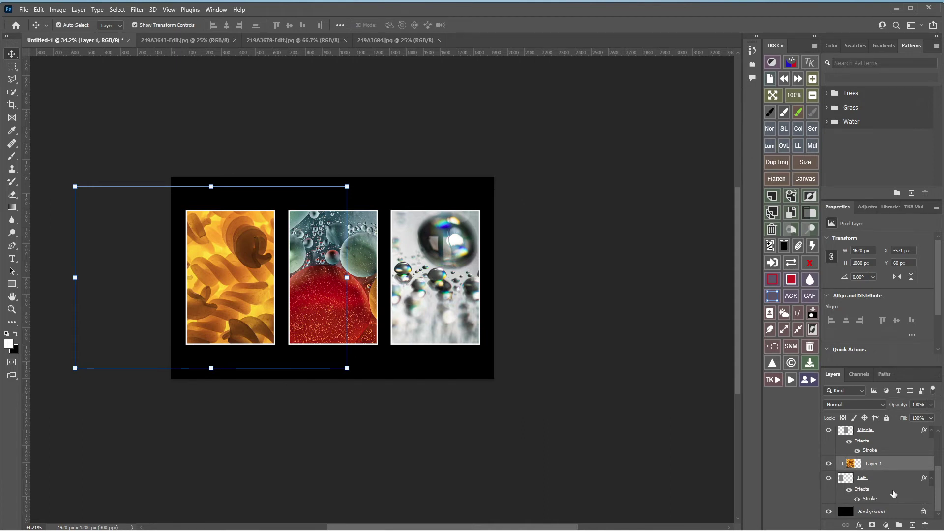
Try to convert the Left frame layer to a smart object.
{"action": "left_click", "coordinate": [866, 480]}
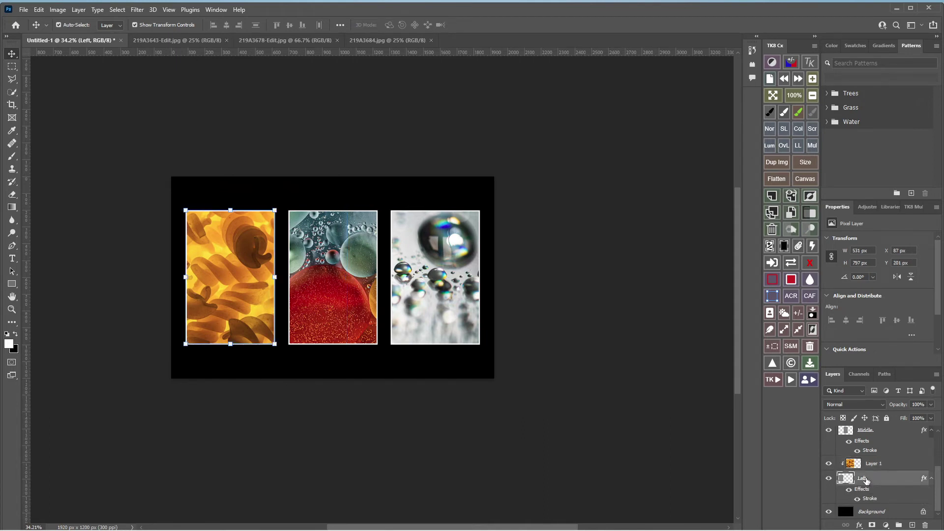
{"action": "right_click", "coordinate": [878, 476]}
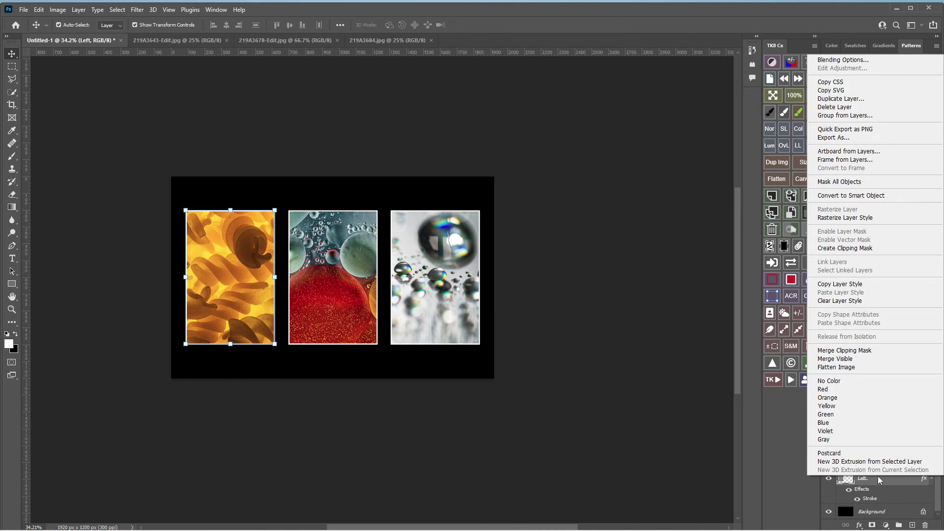
{"action": "left_click", "coordinate": [845, 494]}
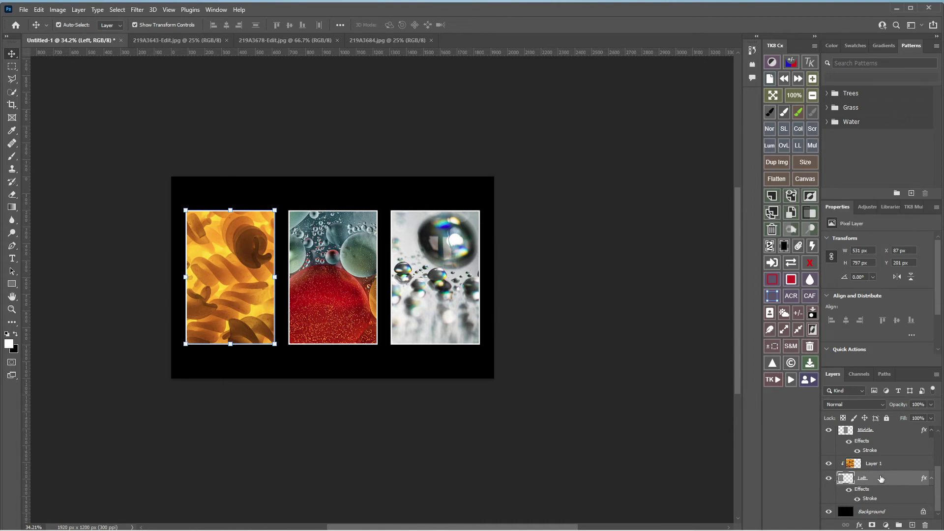
{"action": "right_click", "coordinate": [880, 480]}
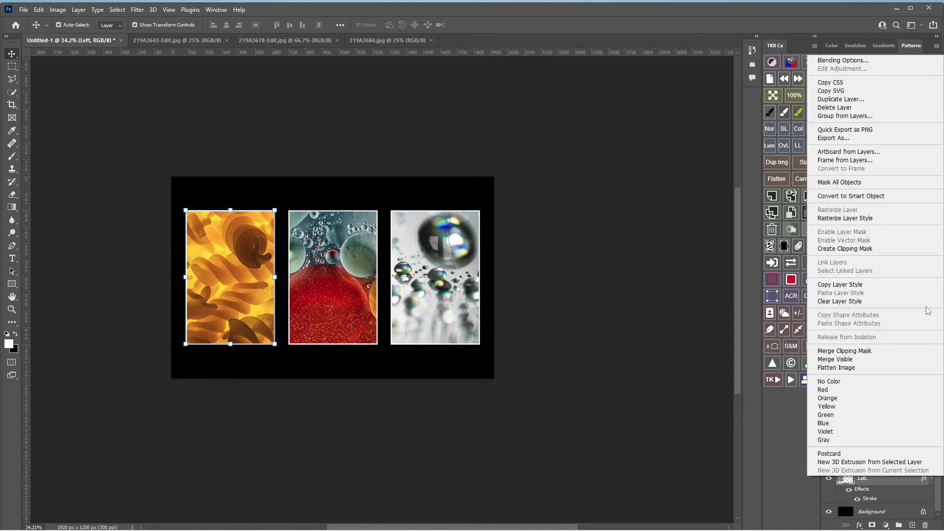
{"action": "left_click", "coordinate": [885, 195]}
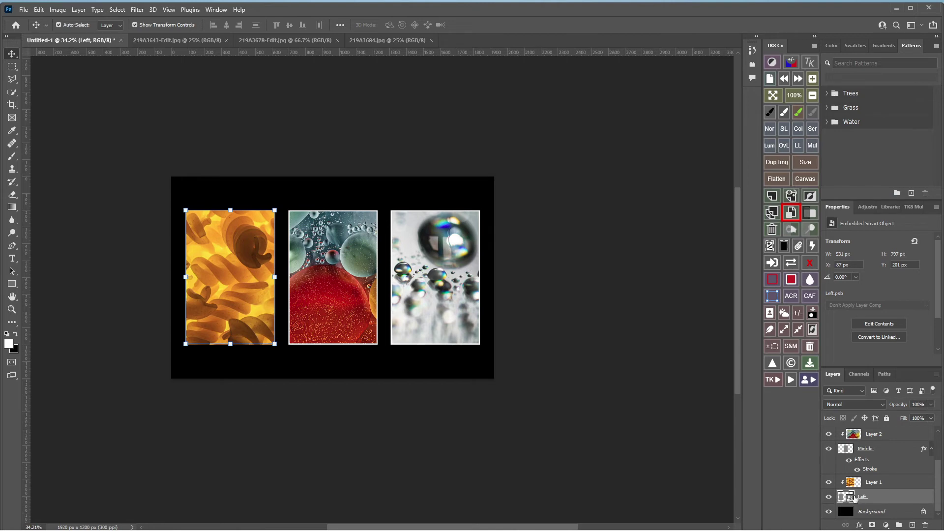
{"action": "left_click", "coordinate": [873, 482]}
{"action": "right_click", "coordinate": [874, 482]}
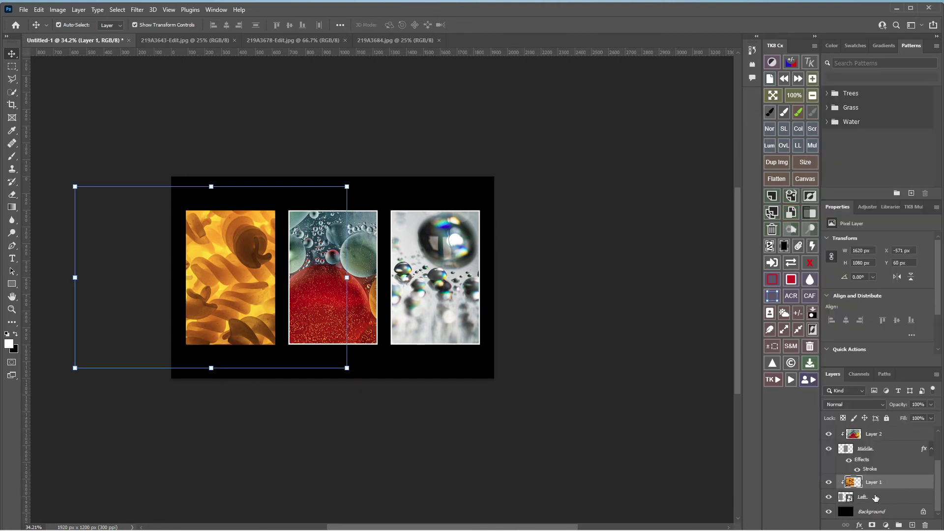
{"action": "left_click", "coordinate": [875, 496]}
{"action": "left_click_drag", "start_coordinate": [883, 497], "coordinate": [884, 497]}
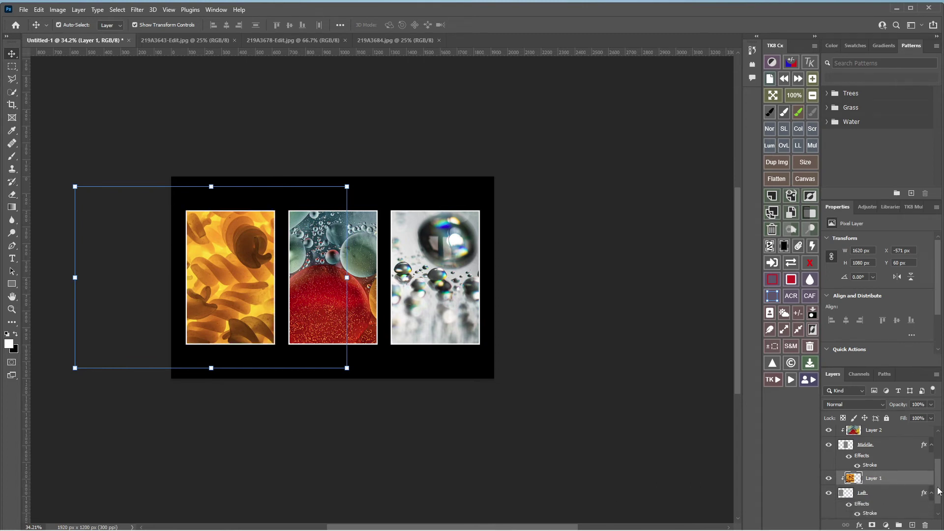
Convert Layer 1, the pasta photo clipped to the Left frame, to a smart object.
{"action": "scroll", "coordinate": [885, 487], "scroll_direction": "up", "scroll_amount": 2}
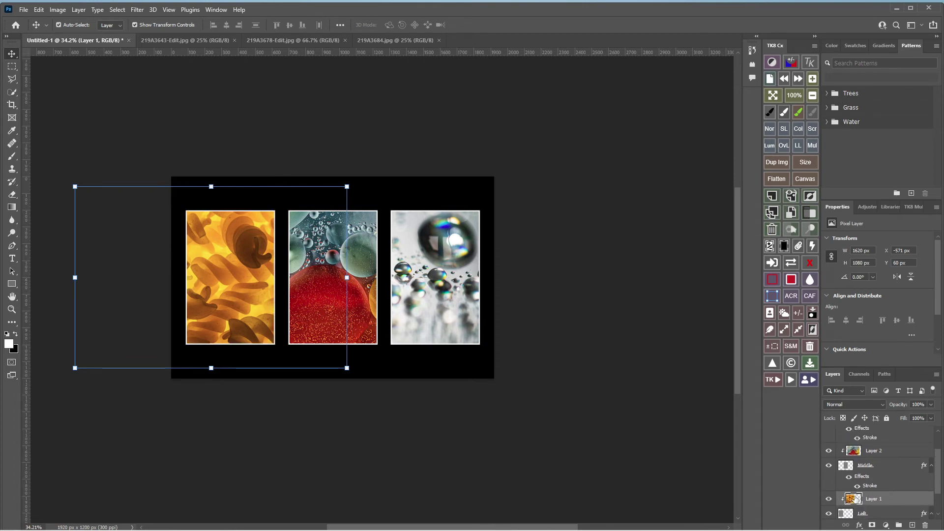
{"action": "right_click", "coordinate": [880, 499]}
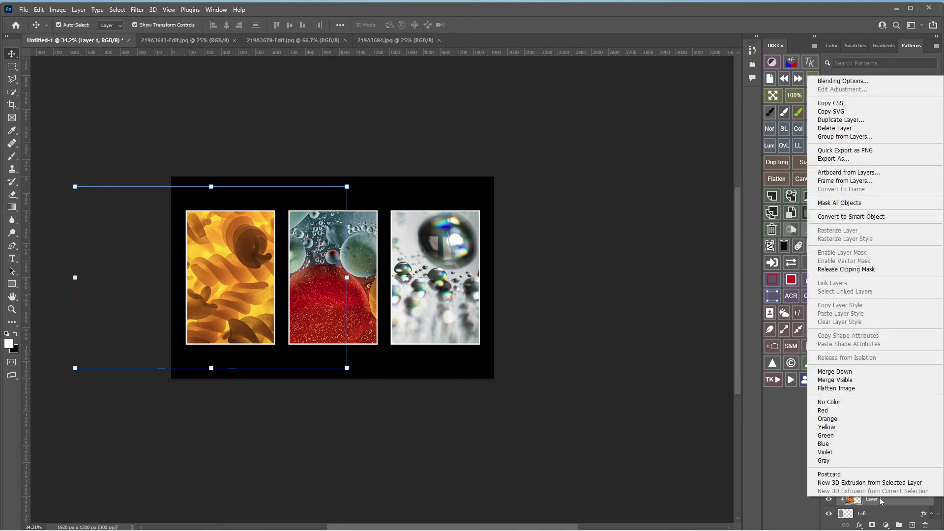
{"action": "left_click", "coordinate": [851, 216]}
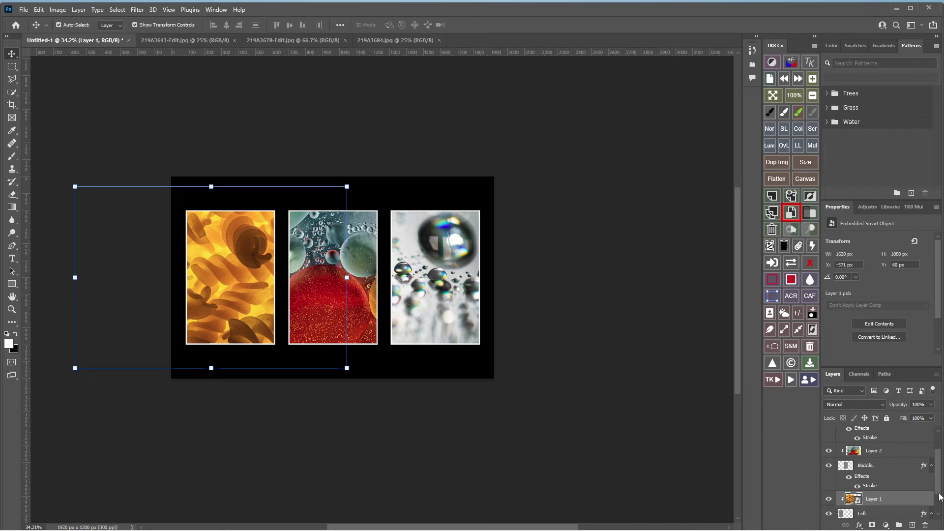
Convert Layer 2, the red bubble photo clipped to the Middle frame, to a smart object.
{"action": "scroll", "coordinate": [940, 488], "scroll_direction": "down", "scroll_amount": 1}
{"action": "scroll", "coordinate": [880, 477], "scroll_direction": "up", "scroll_amount": 2}
{"action": "left_click", "coordinate": [880, 476]}
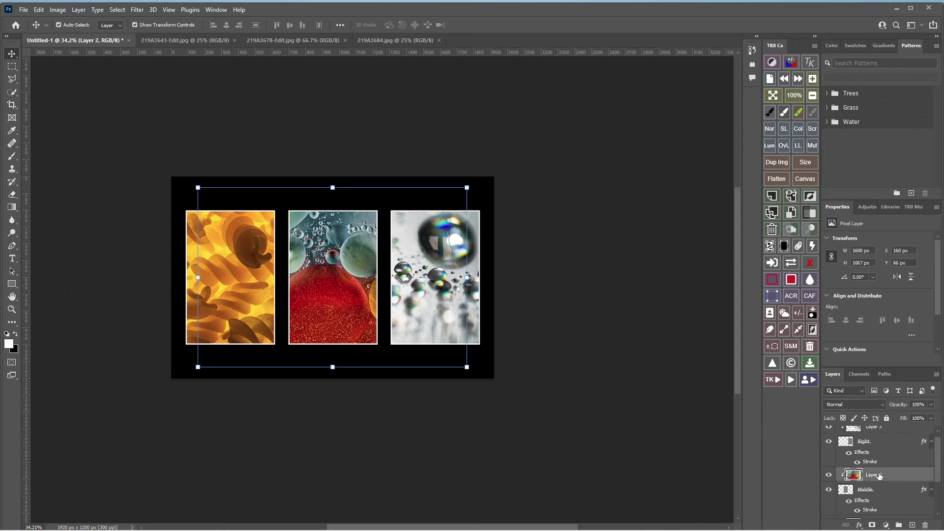
{"action": "right_click", "coordinate": [880, 475]}
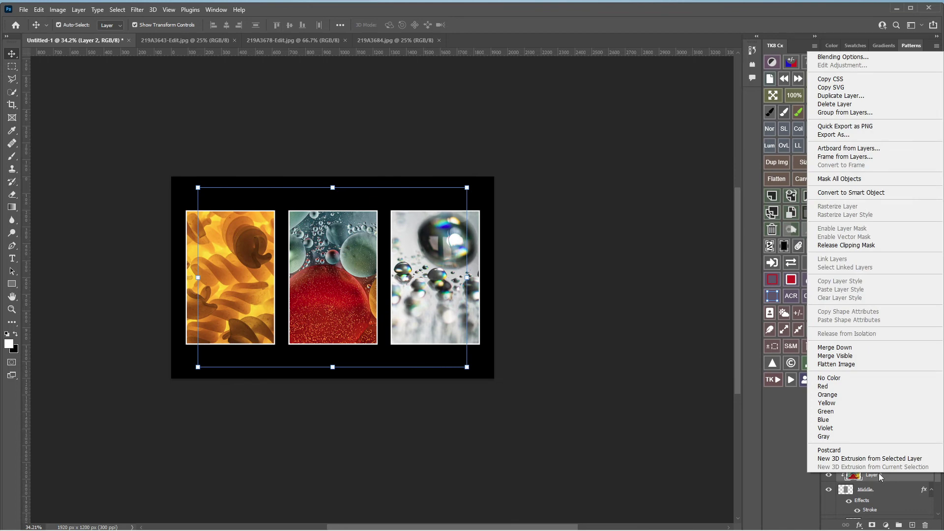
{"action": "left_click", "coordinate": [883, 193]}
{"action": "scroll", "coordinate": [939, 460], "scroll_direction": "up", "scroll_amount": 1}
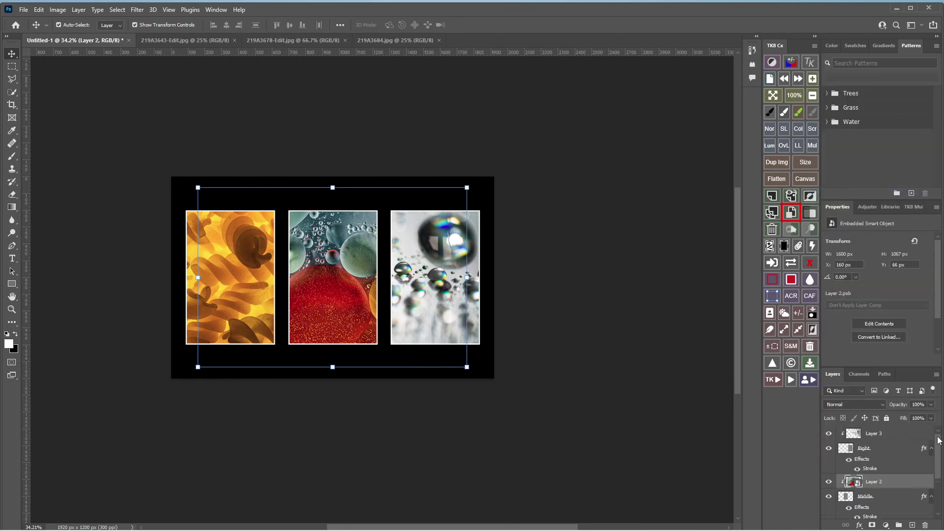
Convert Layer 3, the water-drop photo clipped to the Right frame, to a smart object and deselect it.
{"action": "left_click", "coordinate": [879, 434]}
{"action": "right_click", "coordinate": [880, 434]}
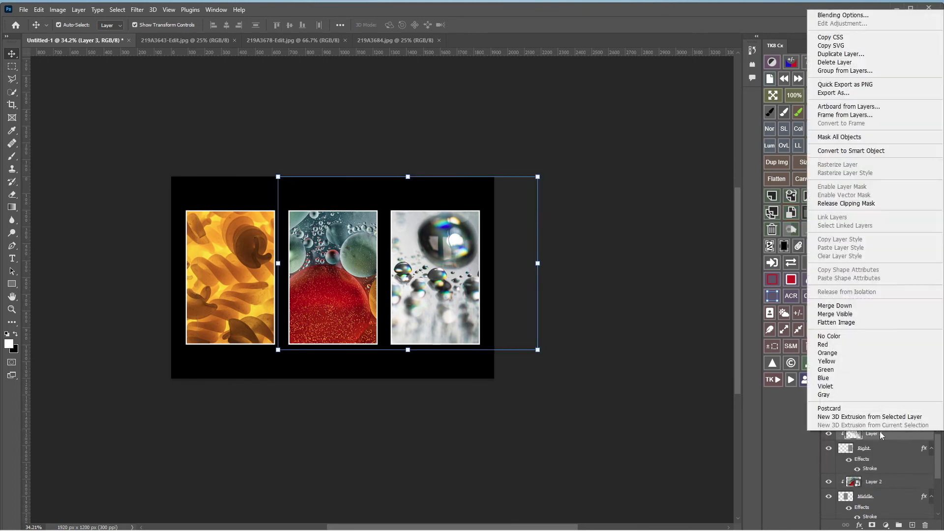
{"action": "left_click", "coordinate": [879, 151]}
{"action": "left_click", "coordinate": [615, 334]}
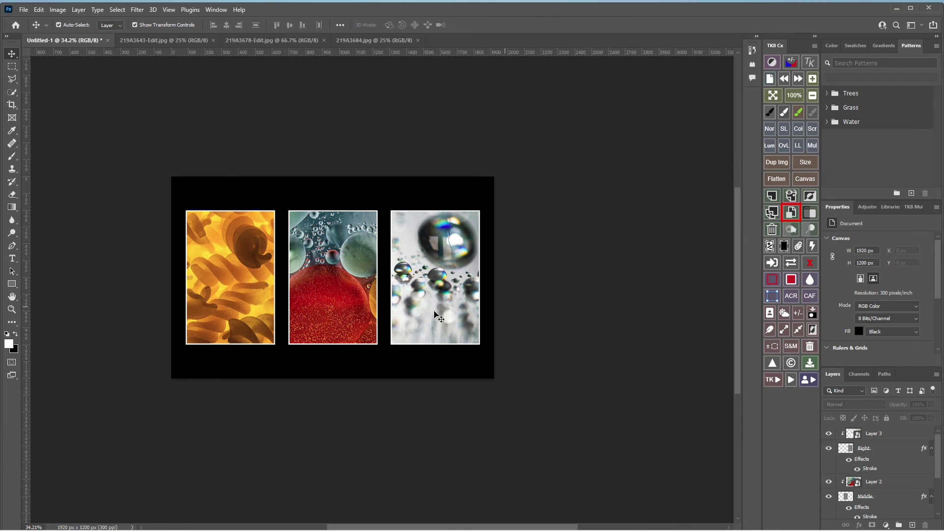
{"action": "left_click", "coordinate": [80, 10]}
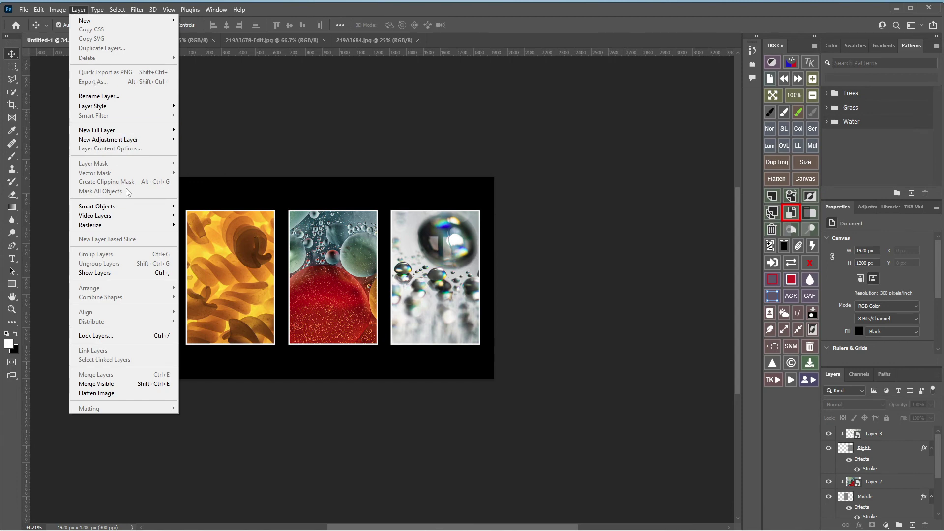
{"action": "mouse_move", "coordinate": [135, 211]}
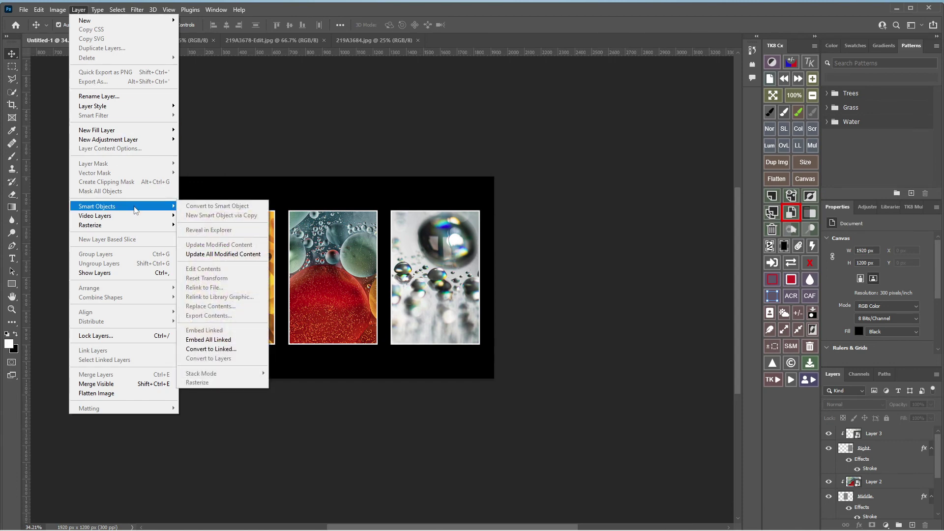
{"action": "key", "text": "Escape"}
{"action": "key", "text": "Escape"}
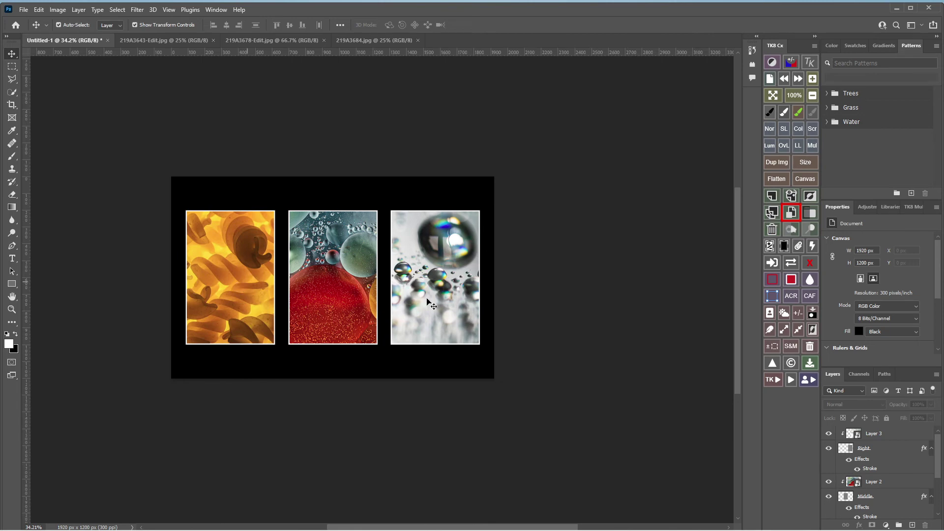
Replace the contents of the Layer 3 smart object, clipped to the Right frame, with the bird photo 219A2859-Edit.
{"action": "left_click", "coordinate": [865, 436]}
{"action": "right_click", "coordinate": [865, 437]}
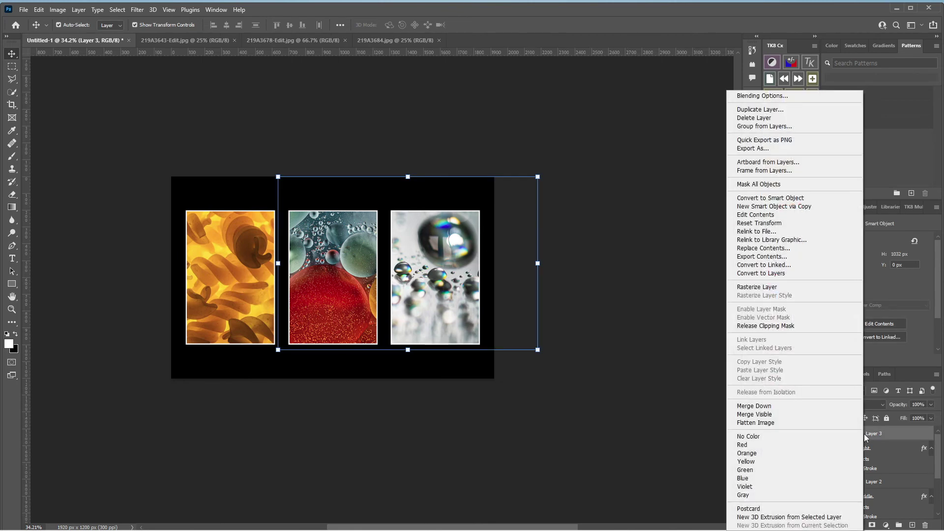
{"action": "left_click", "coordinate": [940, 450]}
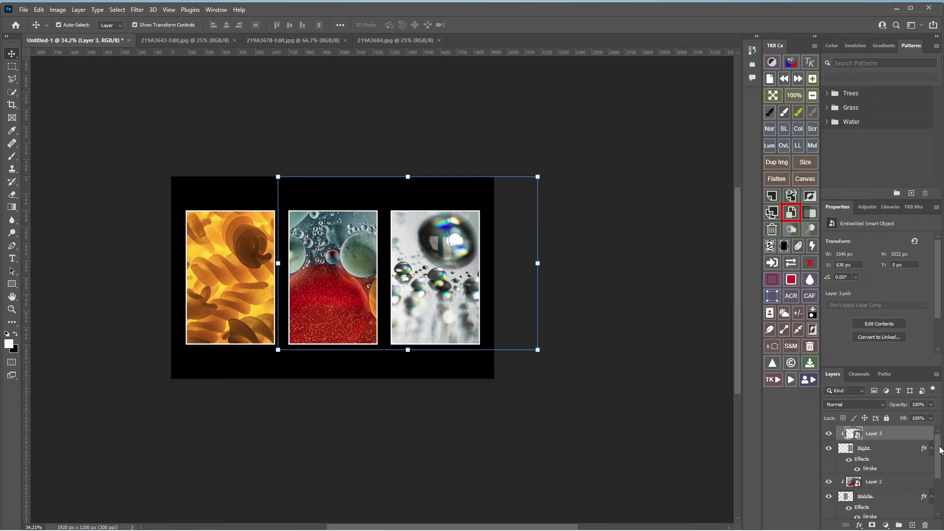
{"action": "right_click", "coordinate": [890, 434]}
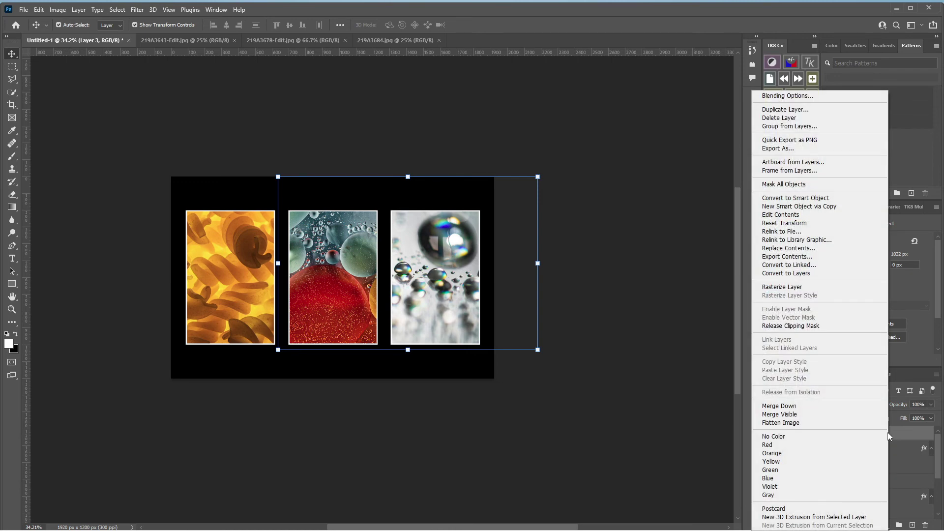
{"action": "left_click", "coordinate": [828, 254]}
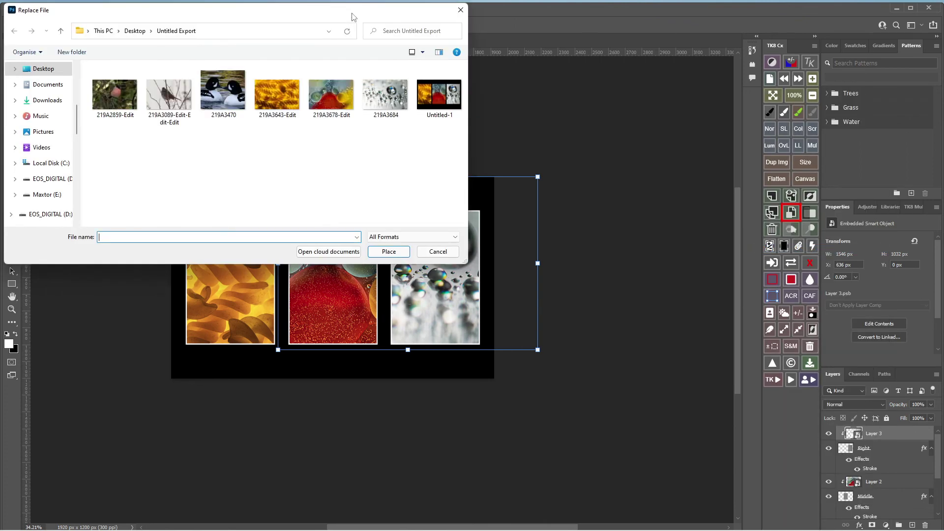
{"action": "left_click_drag", "start_coordinate": [352, 17], "coordinate": [521, 249]}
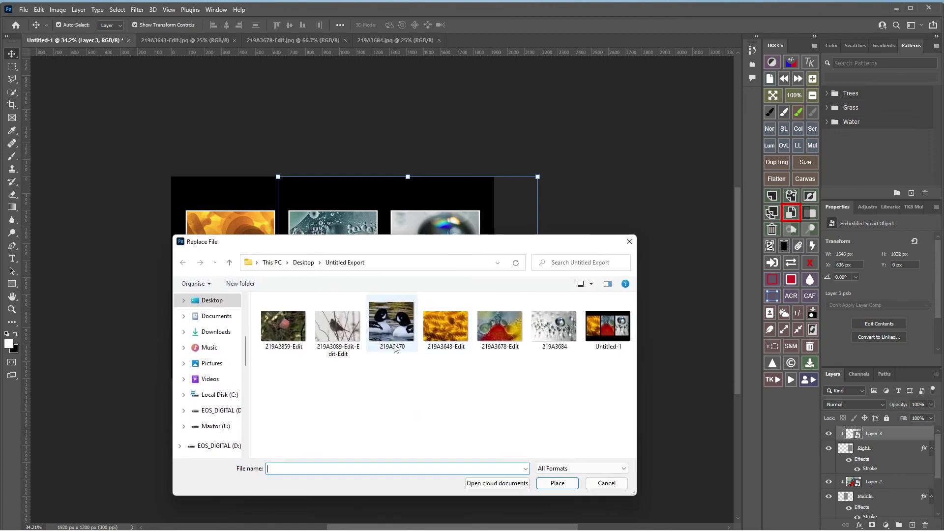
{"action": "double_click", "coordinate": [283, 334]}
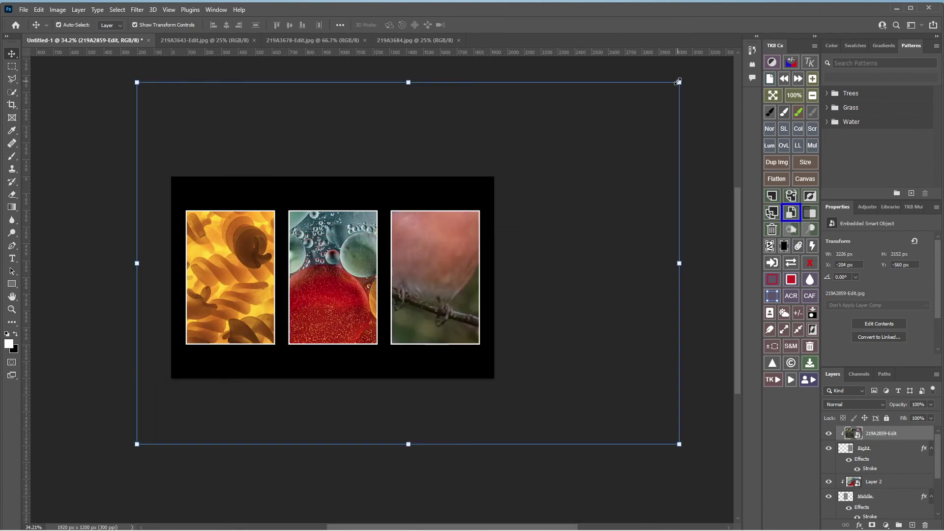
Scale the bird photo to about 1260 x 840 px, position the whole bird inside the Right frame, apply the transform and deselect the layer.
{"action": "left_click_drag", "start_coordinate": [679, 82], "coordinate": [543, 172]}
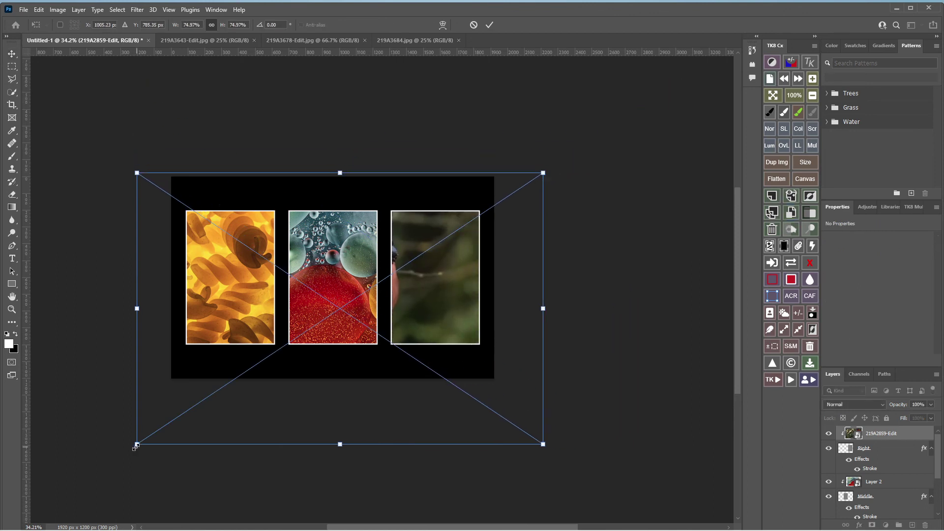
{"action": "left_click_drag", "start_coordinate": [136, 444], "coordinate": [305, 339]}
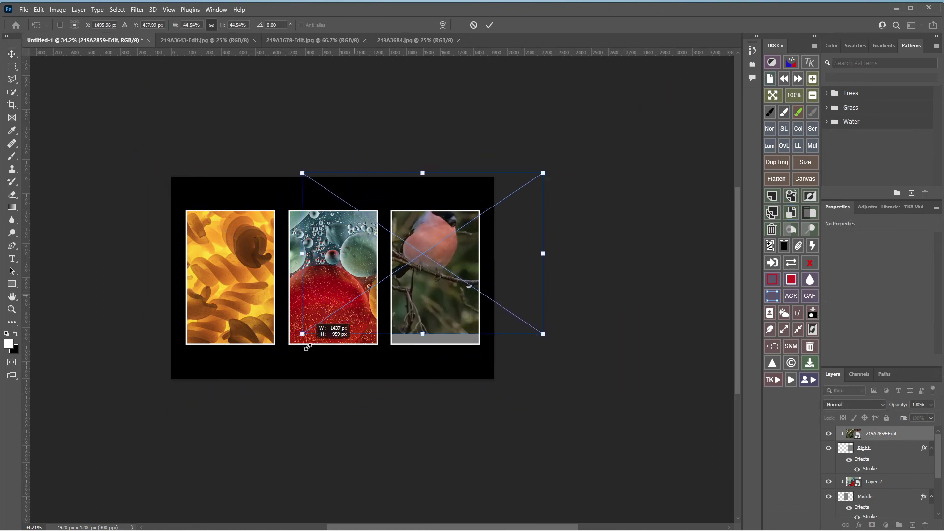
{"action": "left_click_drag", "start_coordinate": [420, 298], "coordinate": [427, 322]}
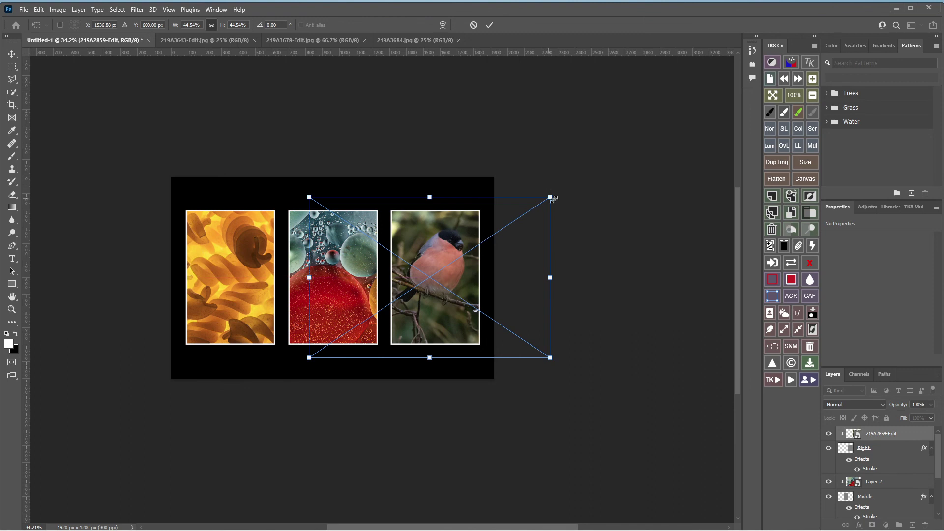
{"action": "left_click_drag", "start_coordinate": [550, 197], "coordinate": [520, 215]}
{"action": "left_click_drag", "start_coordinate": [430, 260], "coordinate": [445, 255]}
{"action": "left_click", "coordinate": [489, 24]}
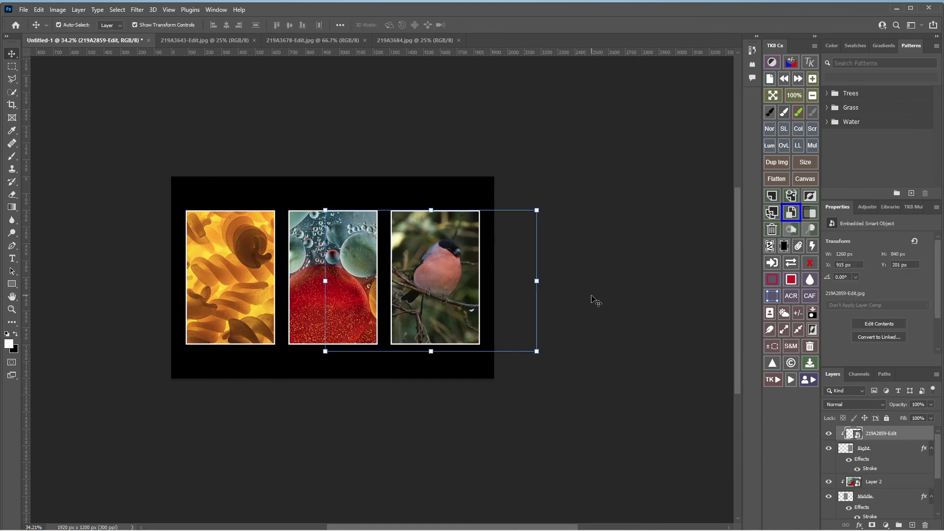
{"action": "left_click", "coordinate": [583, 173]}
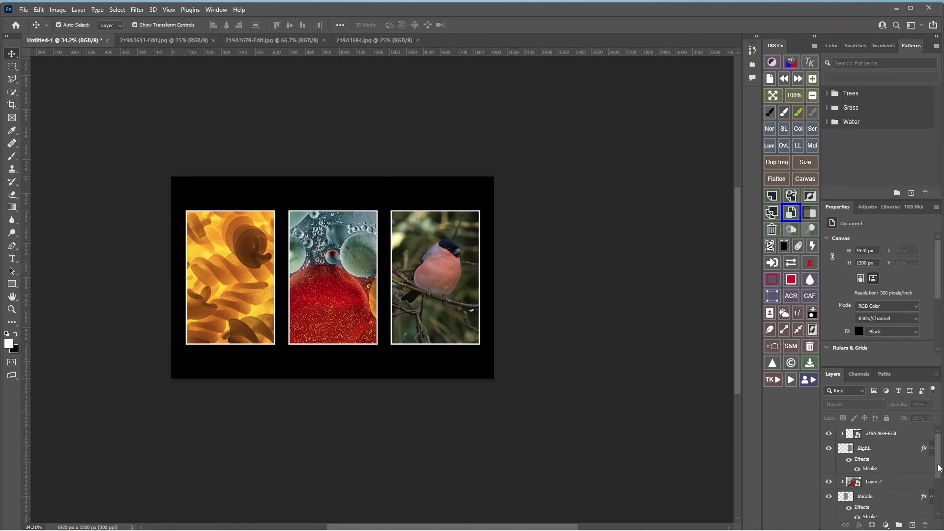
Set the Save for Web export to JPEG at quality 100 and close the dialog with the settings kept, without saving a file.
{"action": "scroll", "coordinate": [939, 468], "scroll_direction": "down", "scroll_amount": 1}
{"action": "scroll", "coordinate": [939, 468], "scroll_direction": "up", "scroll_amount": 1}
{"action": "left_click", "coordinate": [24, 10]}
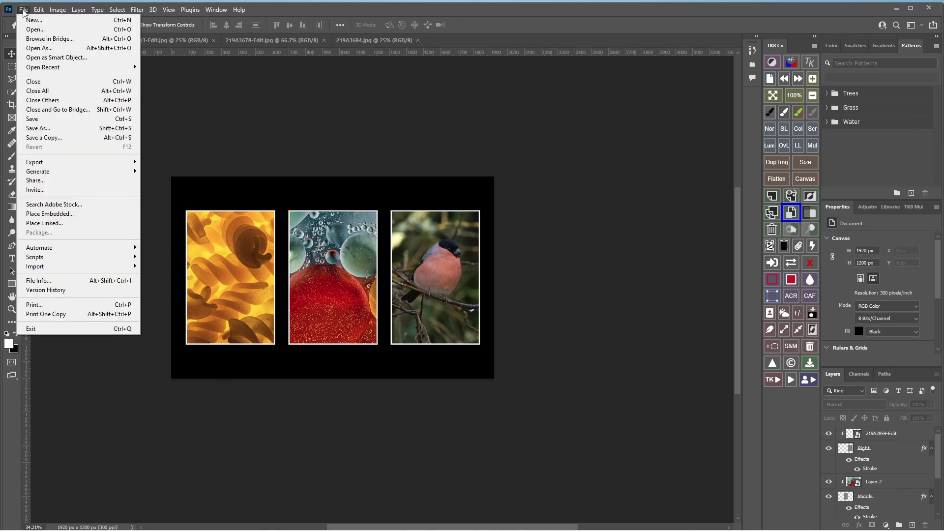
{"action": "mouse_move", "coordinate": [36, 163]}
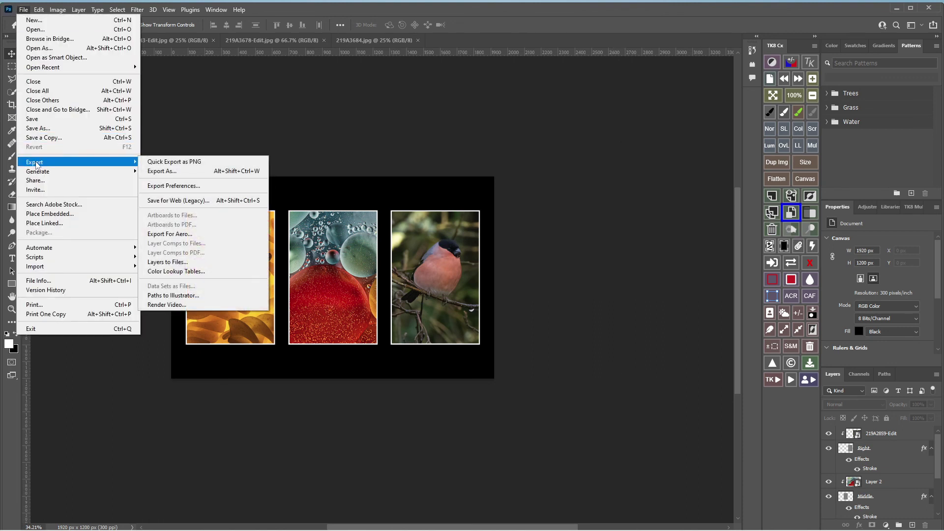
{"action": "left_click", "coordinate": [195, 201]}
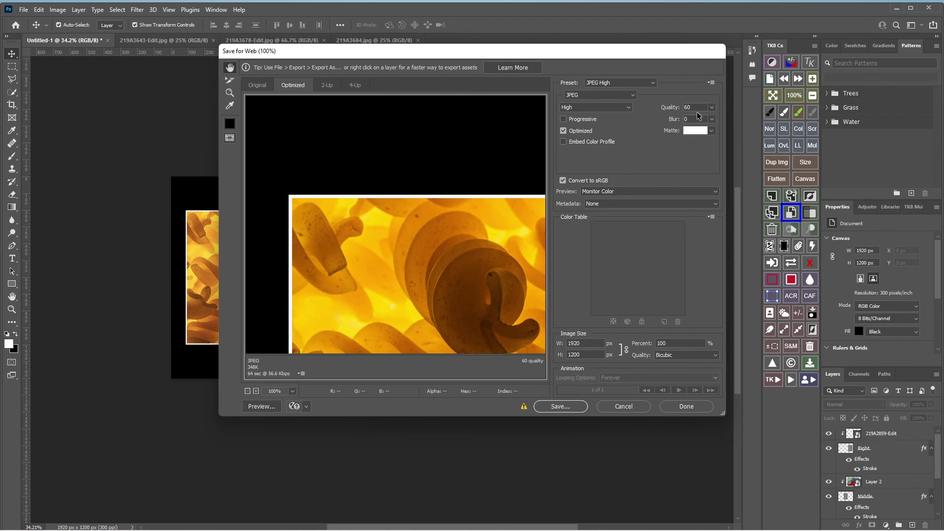
{"action": "left_click", "coordinate": [712, 107]}
{"action": "left_click_drag", "start_coordinate": [692, 122], "coordinate": [729, 123]}
{"action": "left_click", "coordinate": [650, 153]}
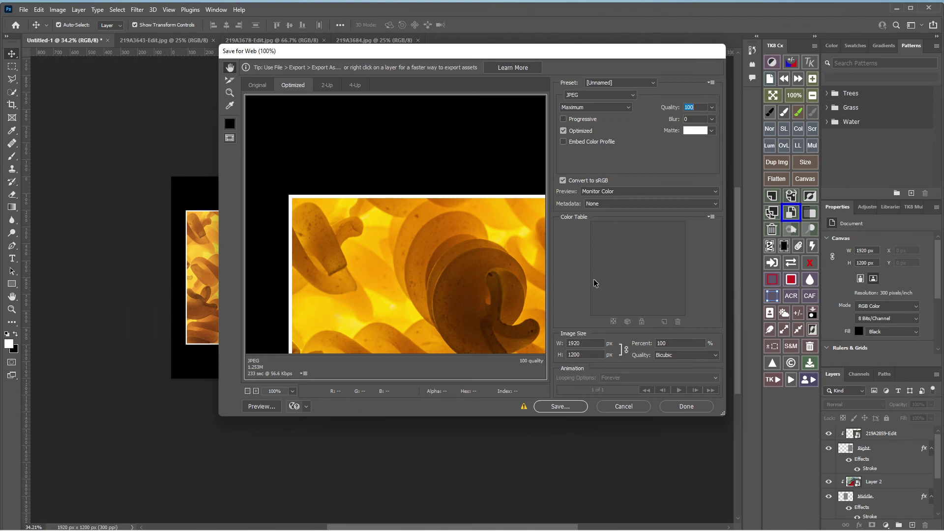
{"action": "left_click", "coordinate": [563, 180]}
{"action": "left_click", "coordinate": [696, 409]}
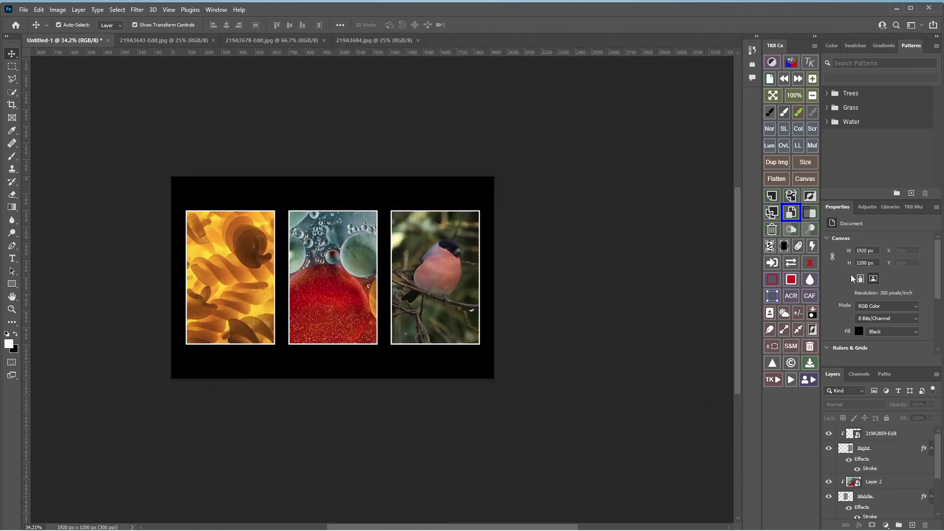
{"action": "mouse_move", "coordinate": [428, 529]}
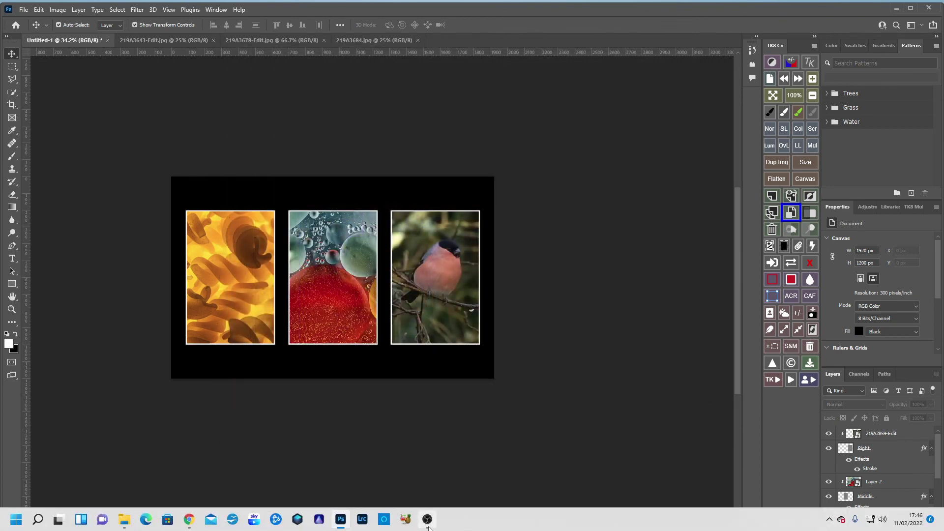